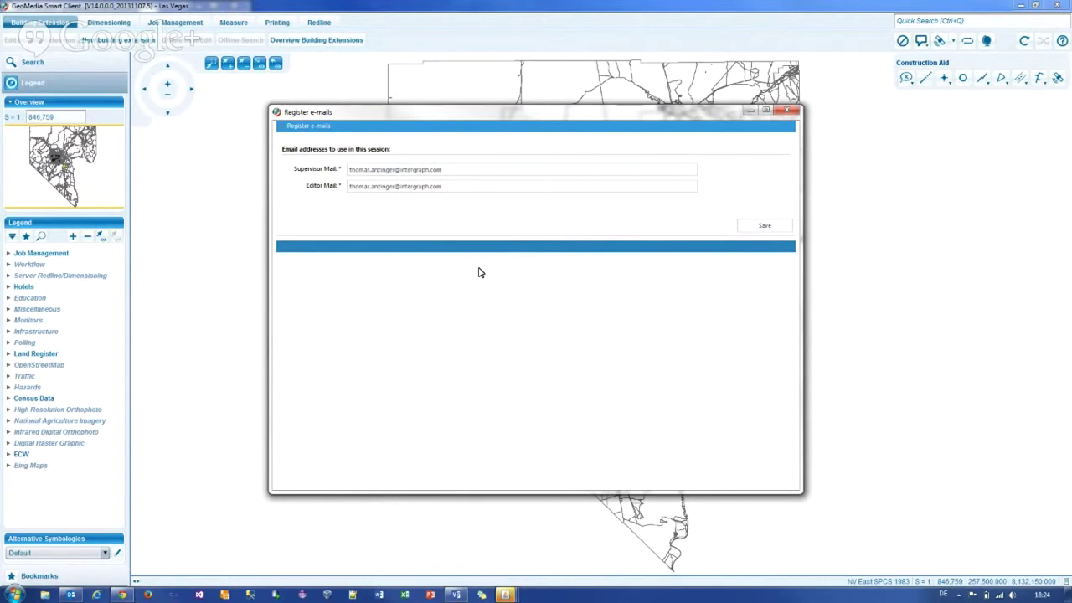
Step: Save the prefilled supervisor and editor e-mail addresses in the Register e-mails dialog
left_click(751, 228)
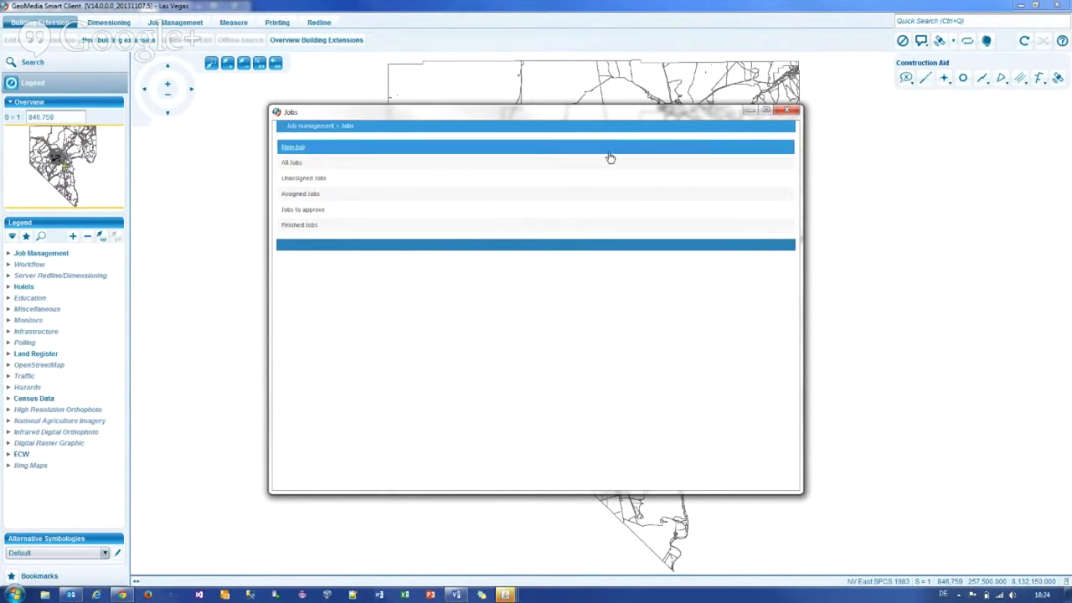
Step: Open the Regions overview list and move its window aside to reveal the map
left_click(304, 127)
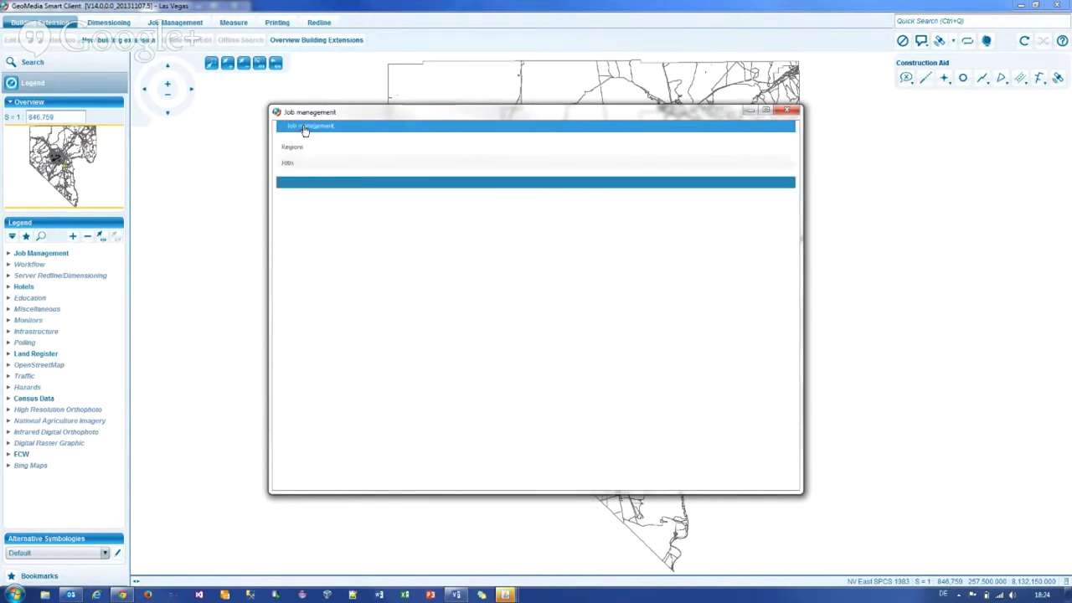
left_click(297, 149)
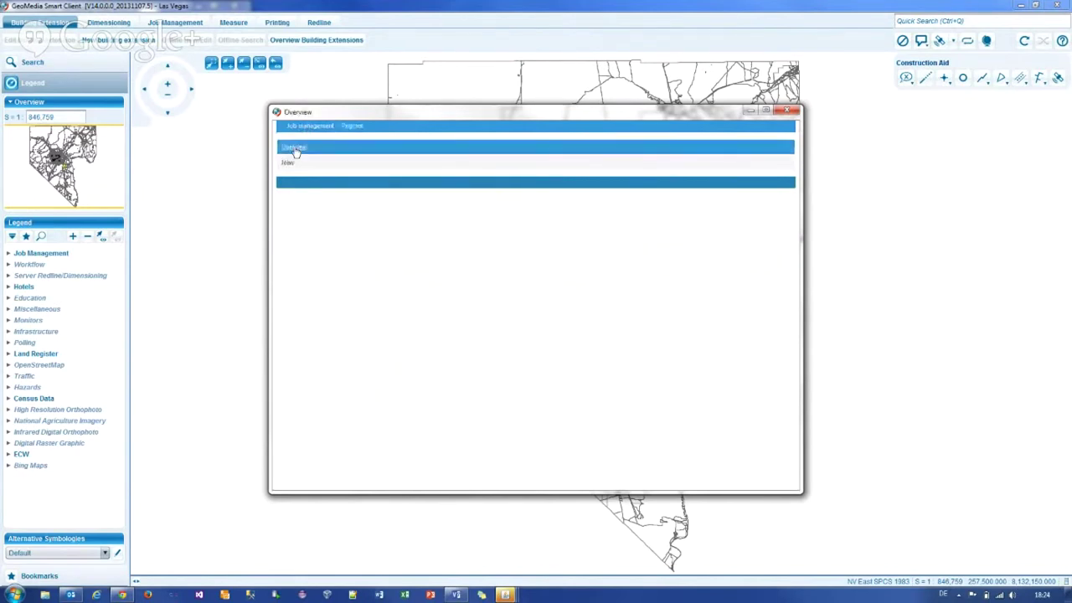
left_click(589, 185)
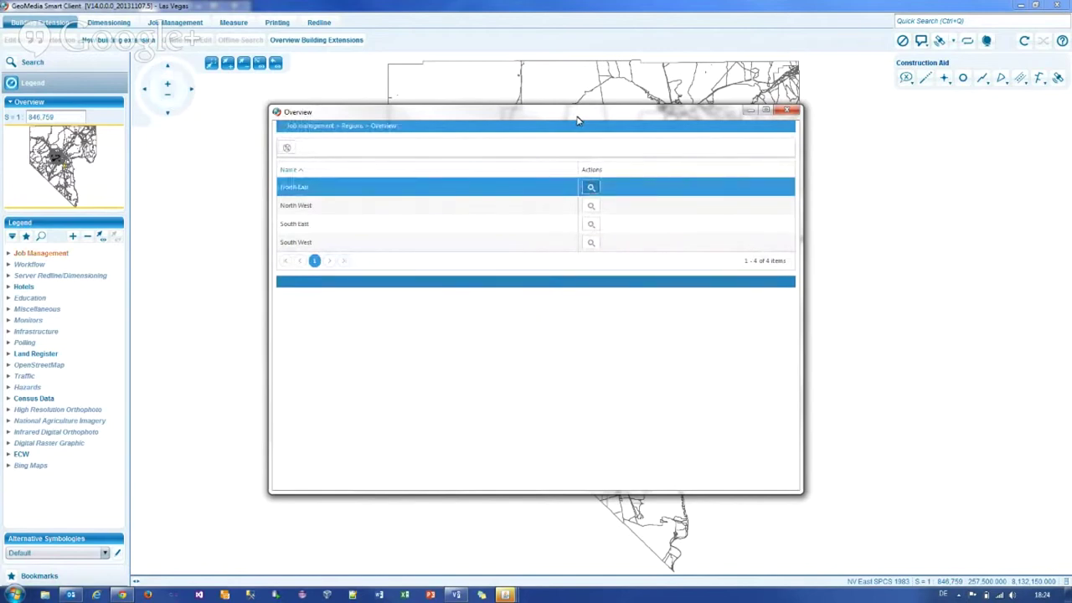
left_click_drag(576, 121, 305, 126)
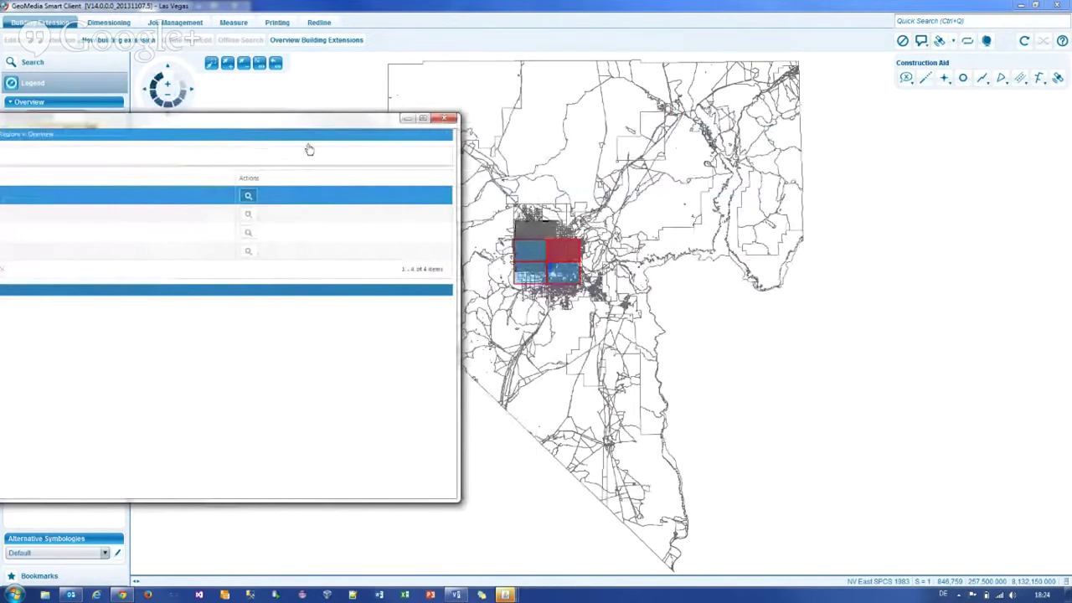
Step: Zoom the map to the North West, South East and South West regions in turn
left_click(248, 214)
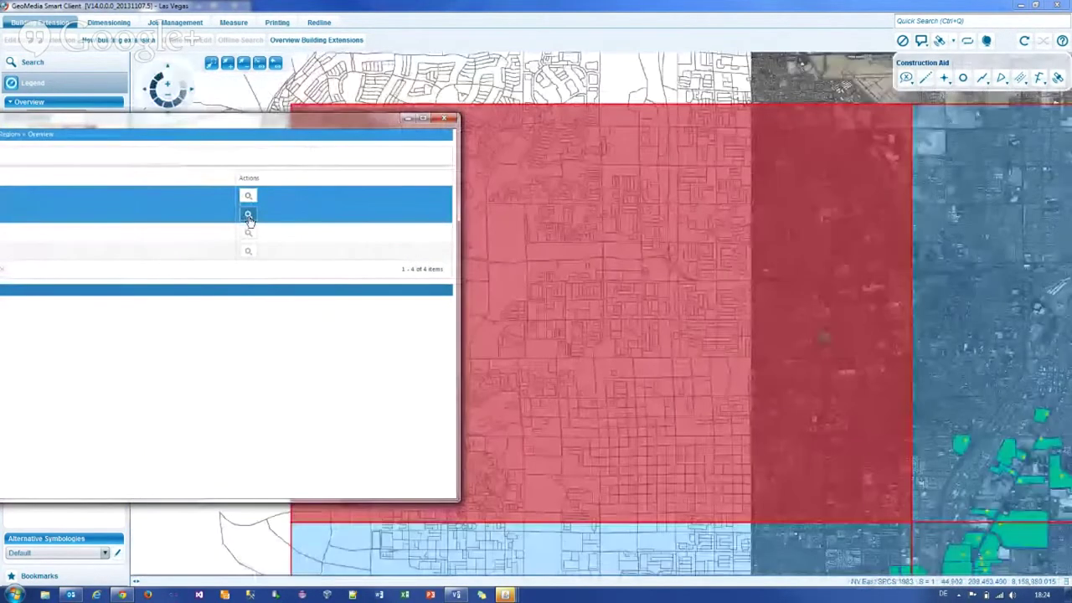
left_click(248, 233)
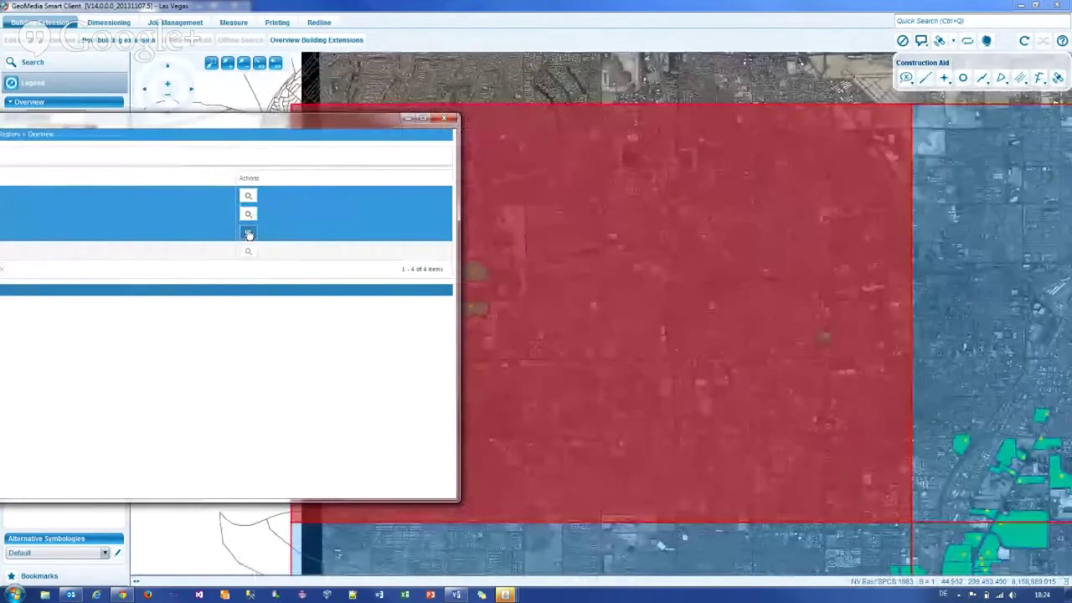
left_click_drag(458, 245, 366, 243)
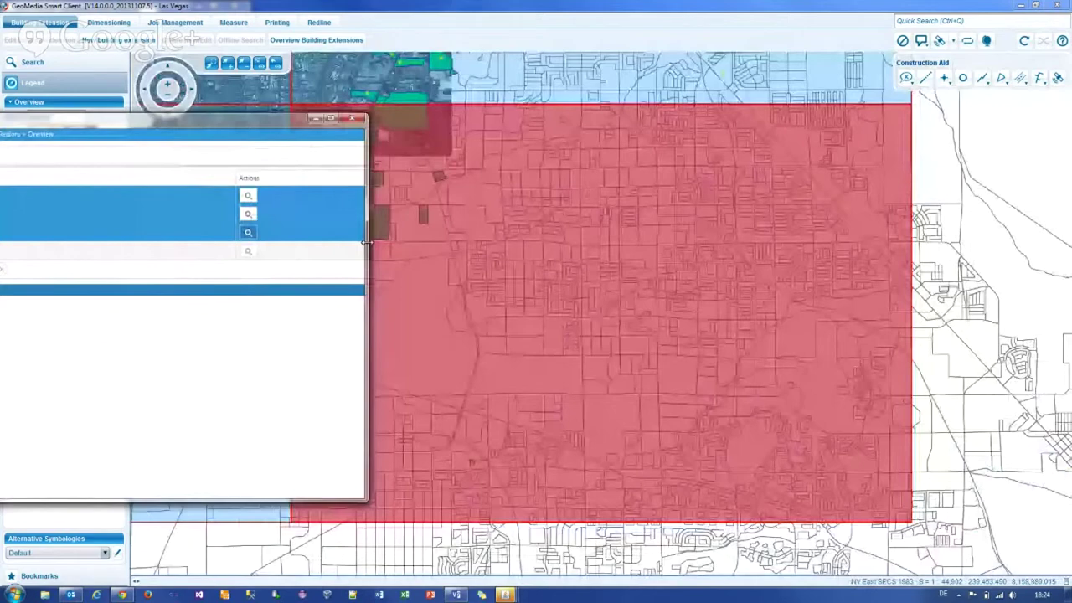
left_click_drag(259, 126, 389, 201)
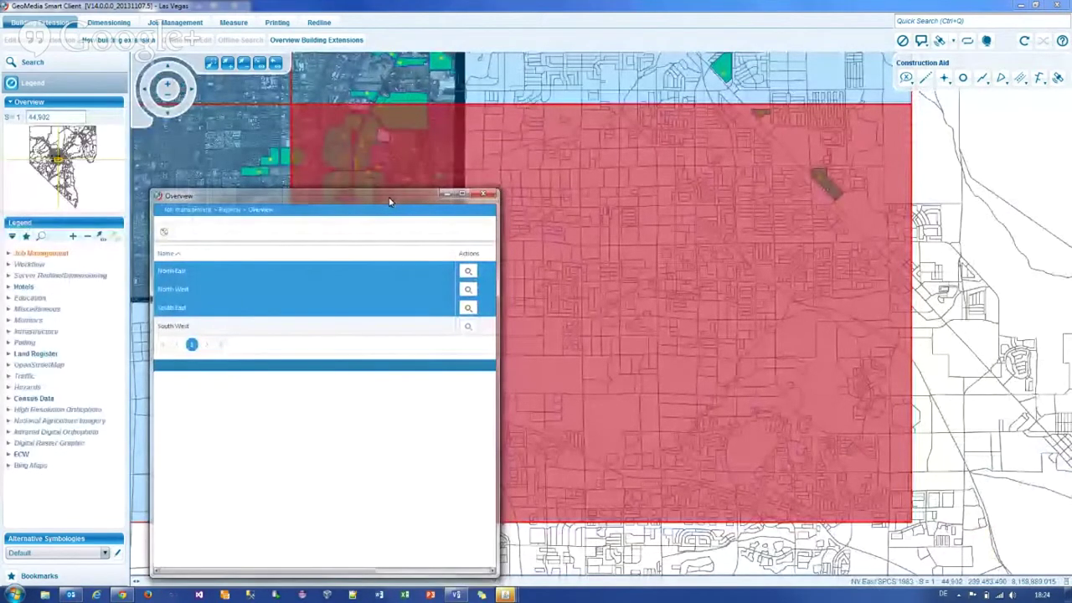
left_click_drag(389, 201, 389, 188)
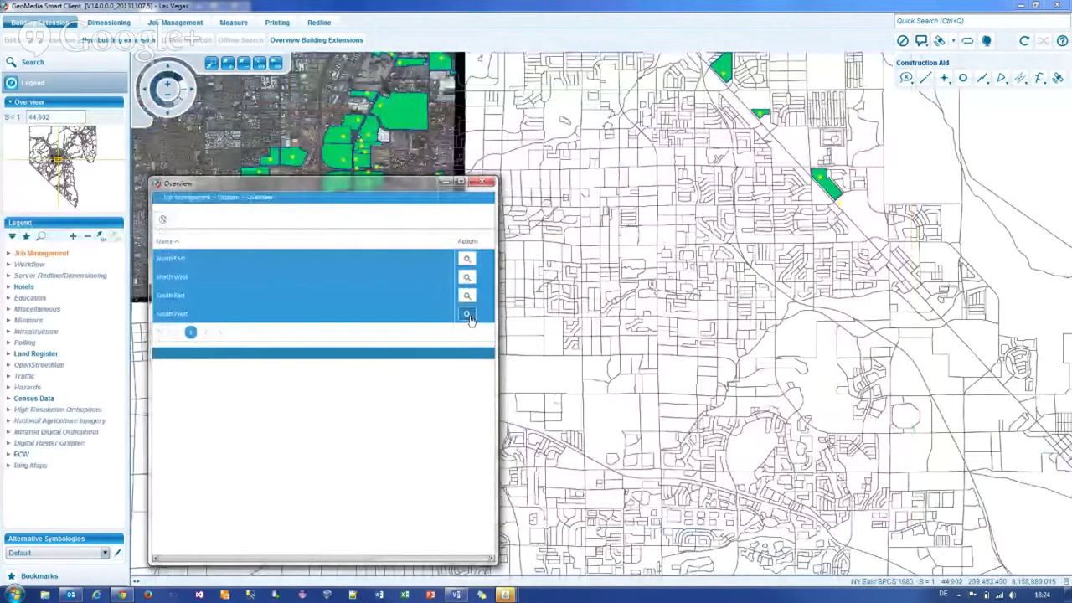
left_click(468, 316)
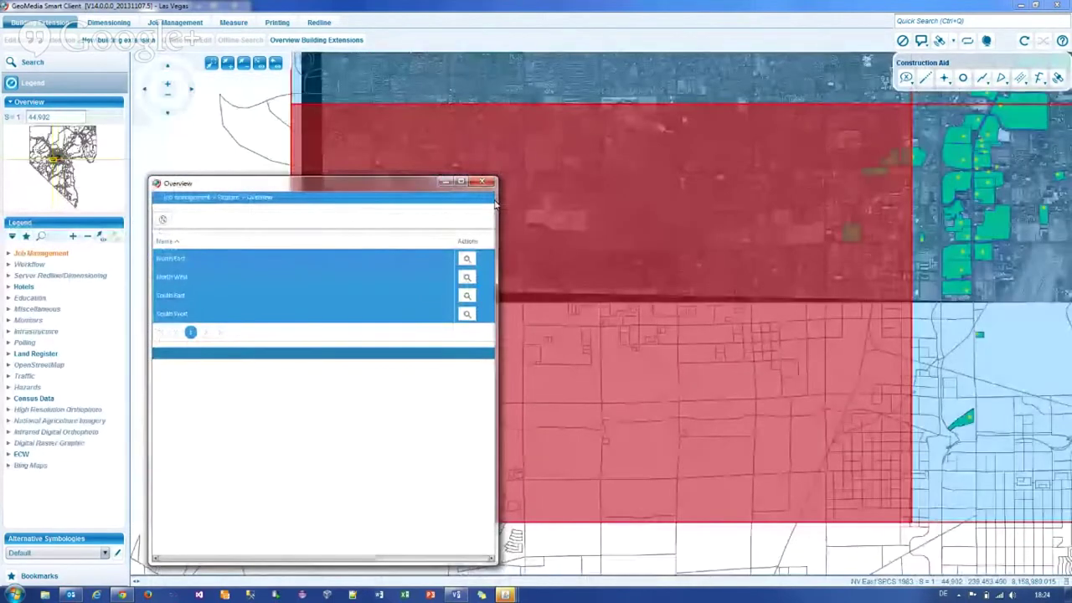
left_click_drag(495, 204, 684, 204)
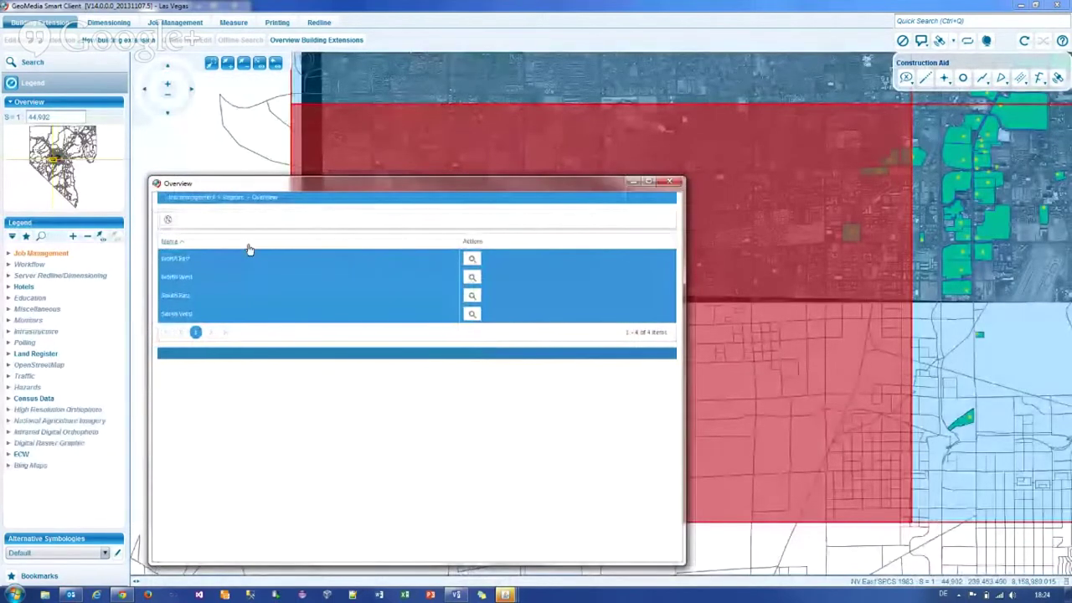
Step: Check which editors are assigned to the South West region
double_click(191, 313)
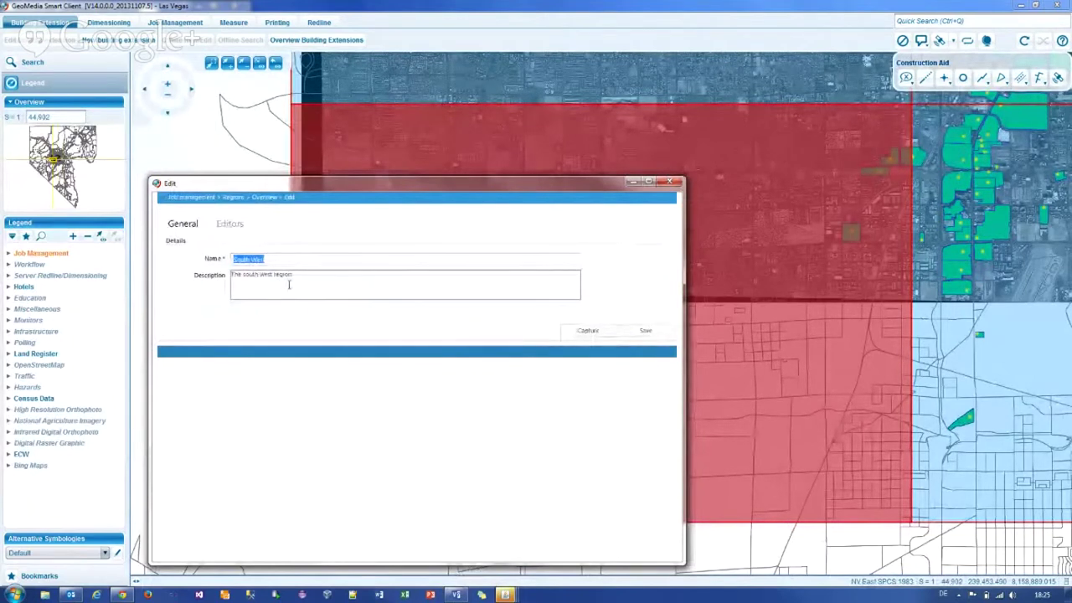
left_click(229, 224)
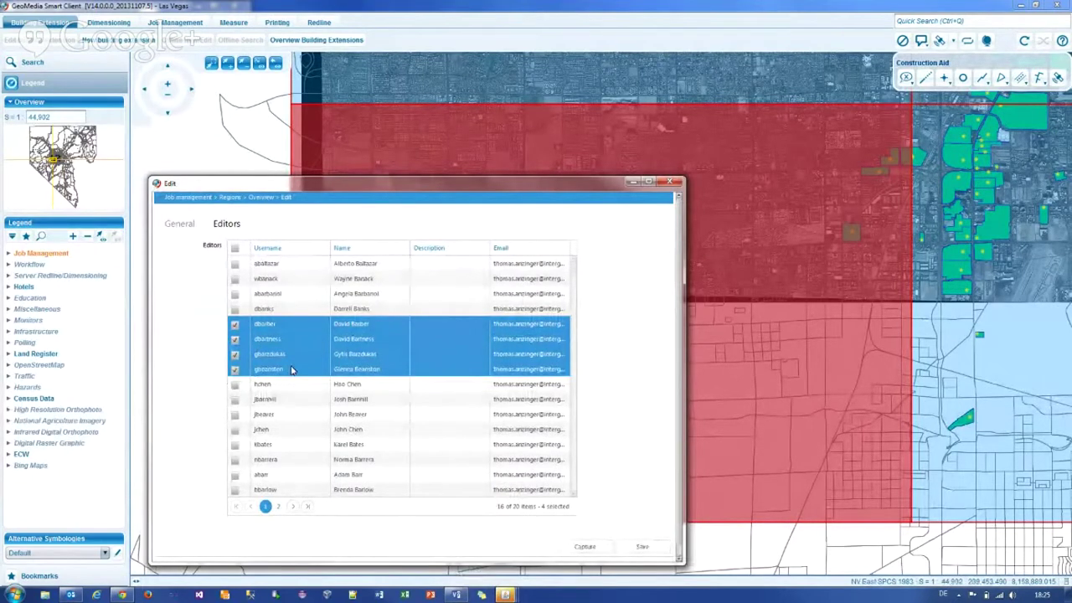
left_click(261, 199)
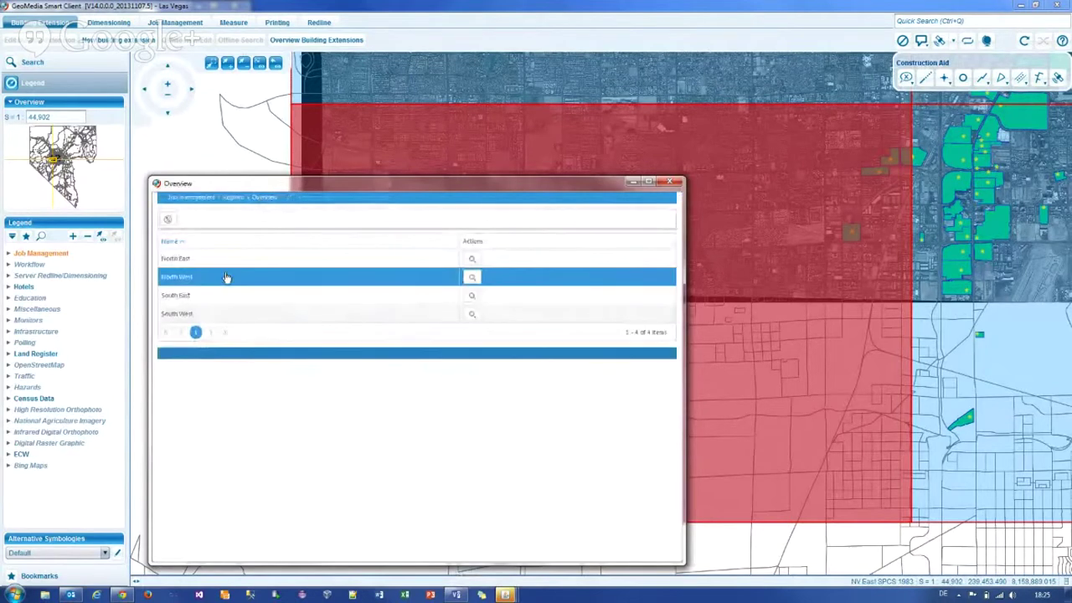
Step: Check the North West region's four assigned editors, then return to the Job management start page
double_click(201, 277)
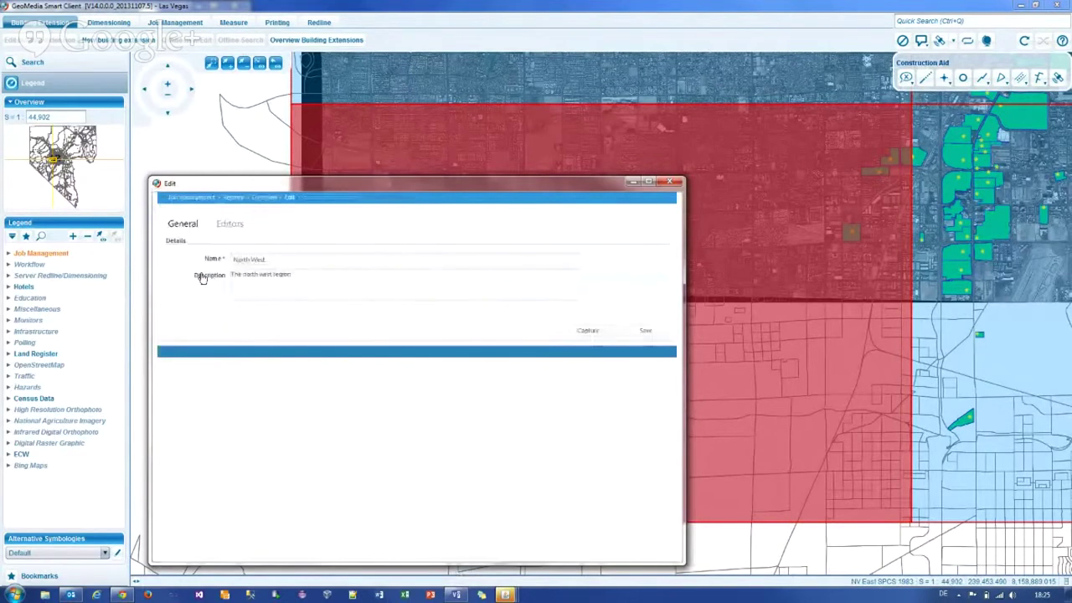
left_click(232, 226)
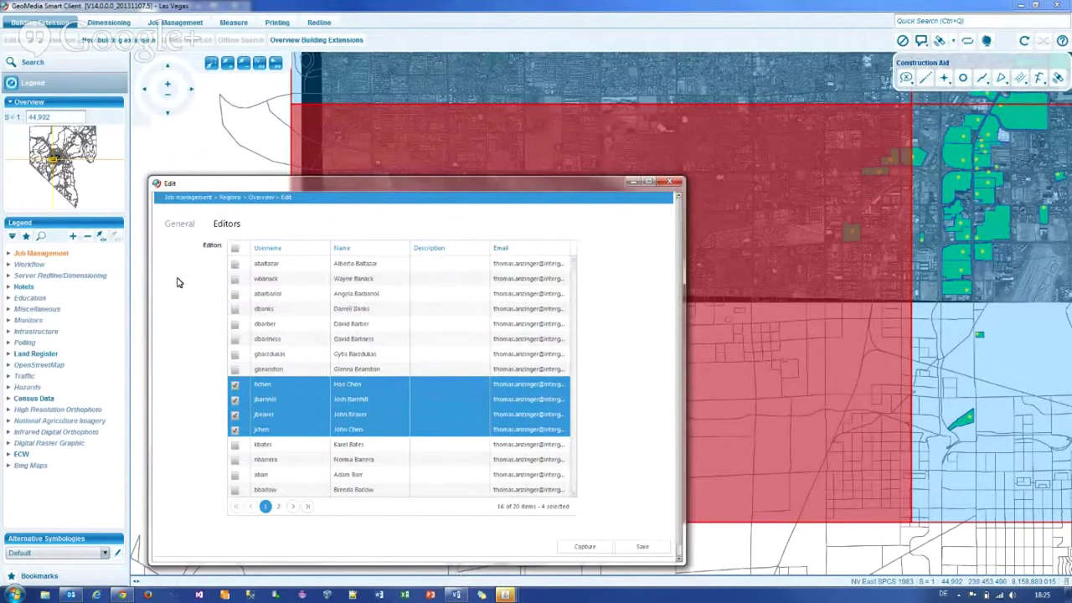
left_click(210, 201)
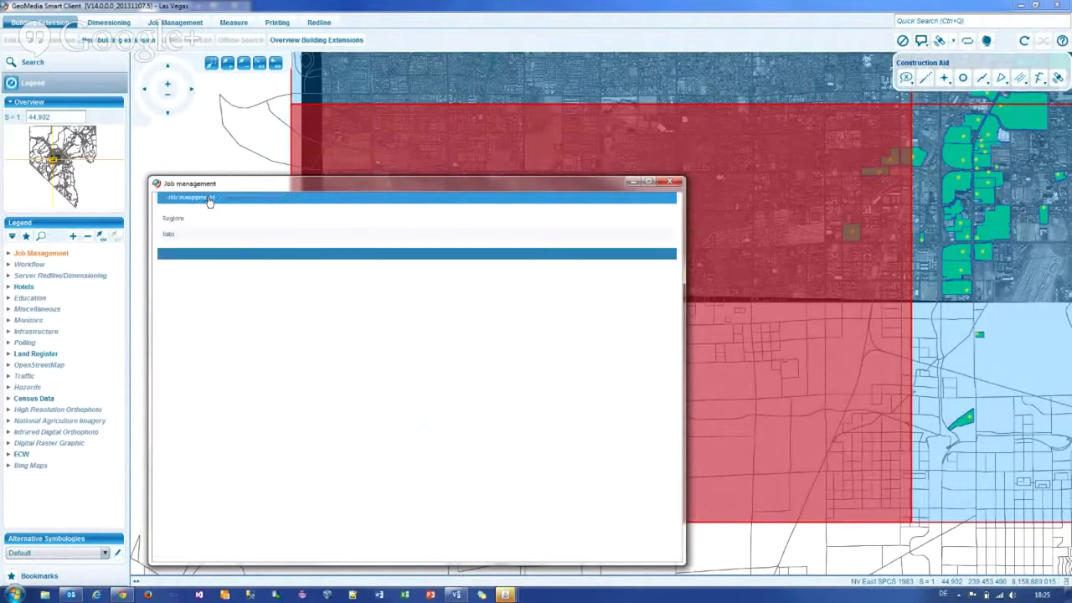
Step: Start a new job under Jobs and choose its city
left_click(171, 235)
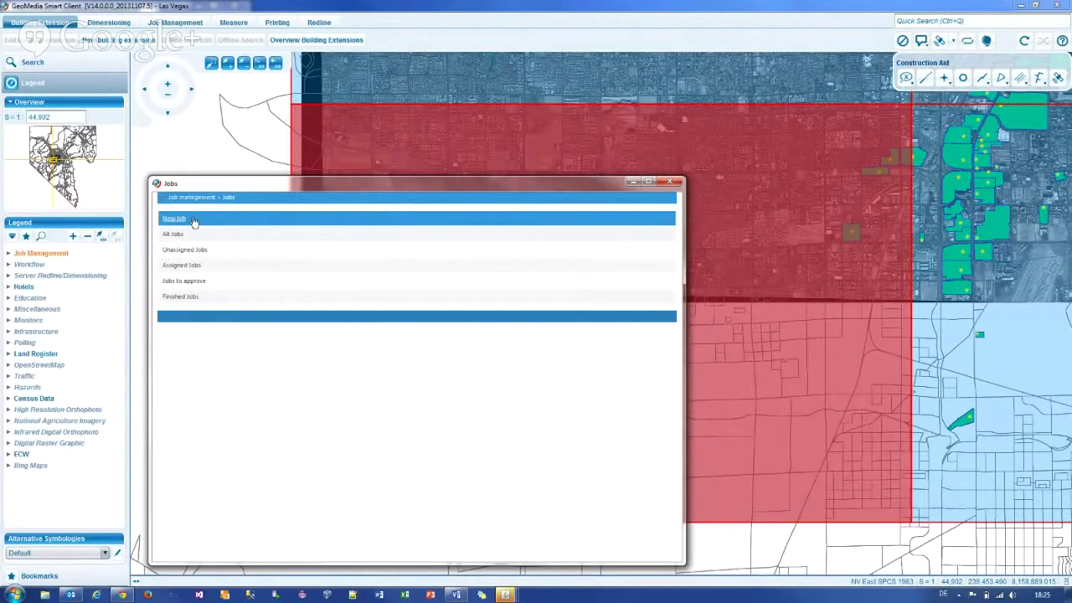
left_click(193, 220)
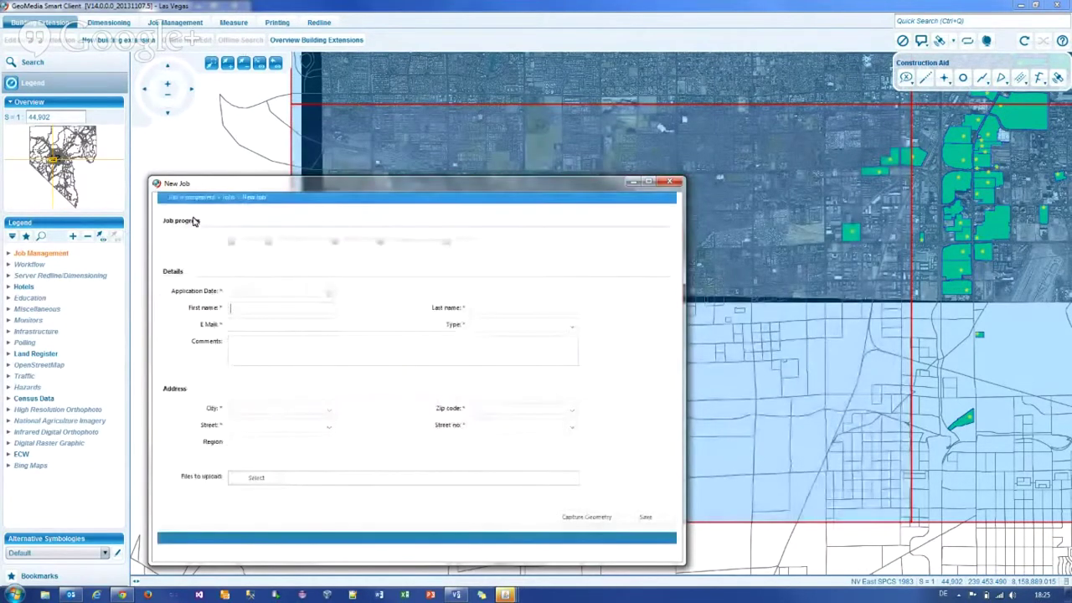
left_click(266, 407)
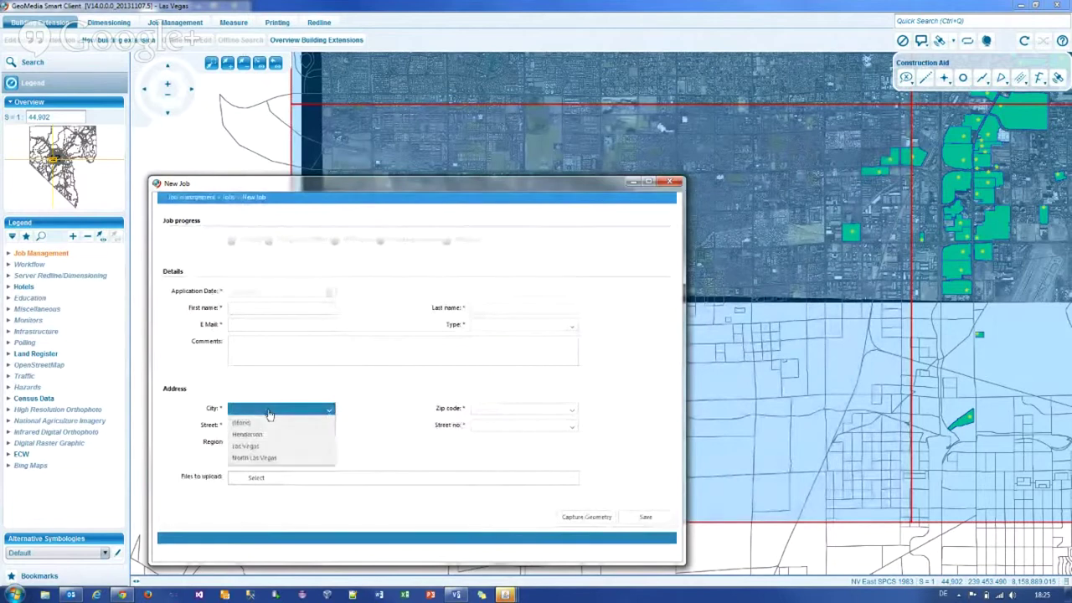
left_click(255, 447)
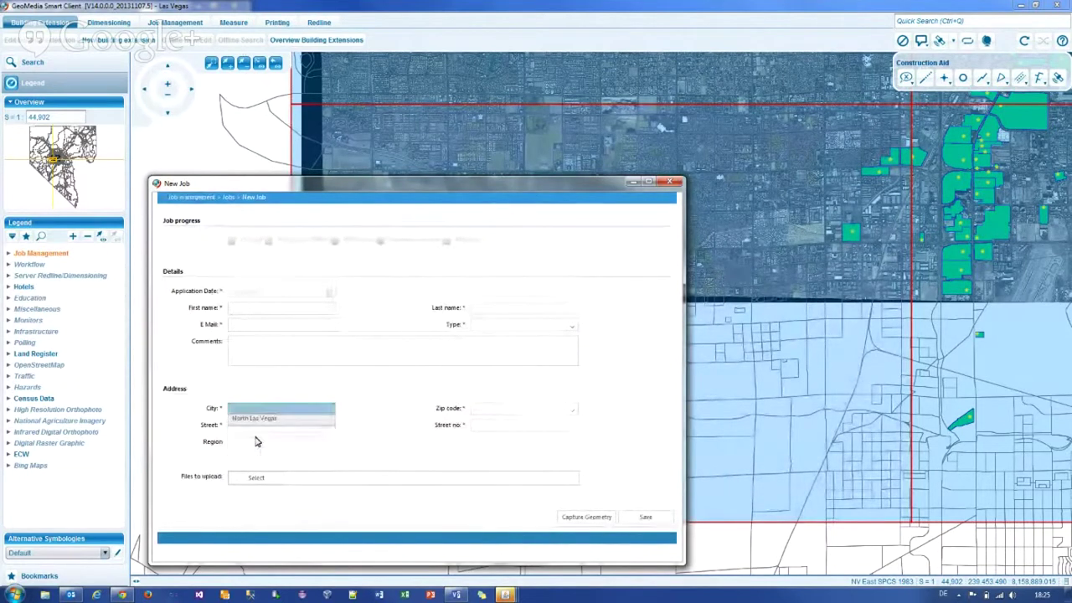
Step: Enter the applicant's first name and last name in the New Job form
left_click(257, 310)
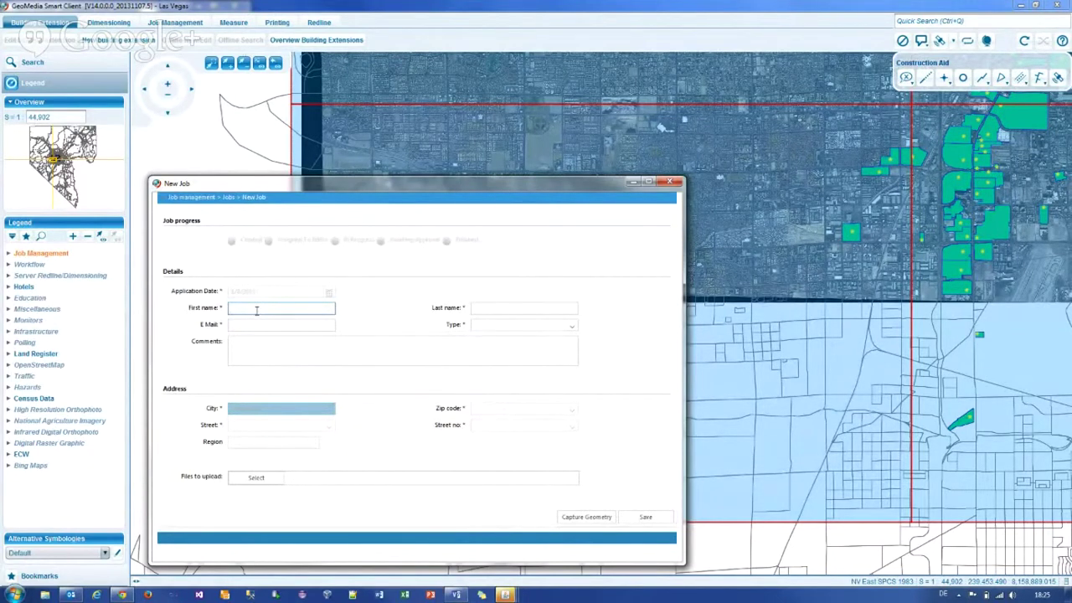
key("Tab")
key("Tab")
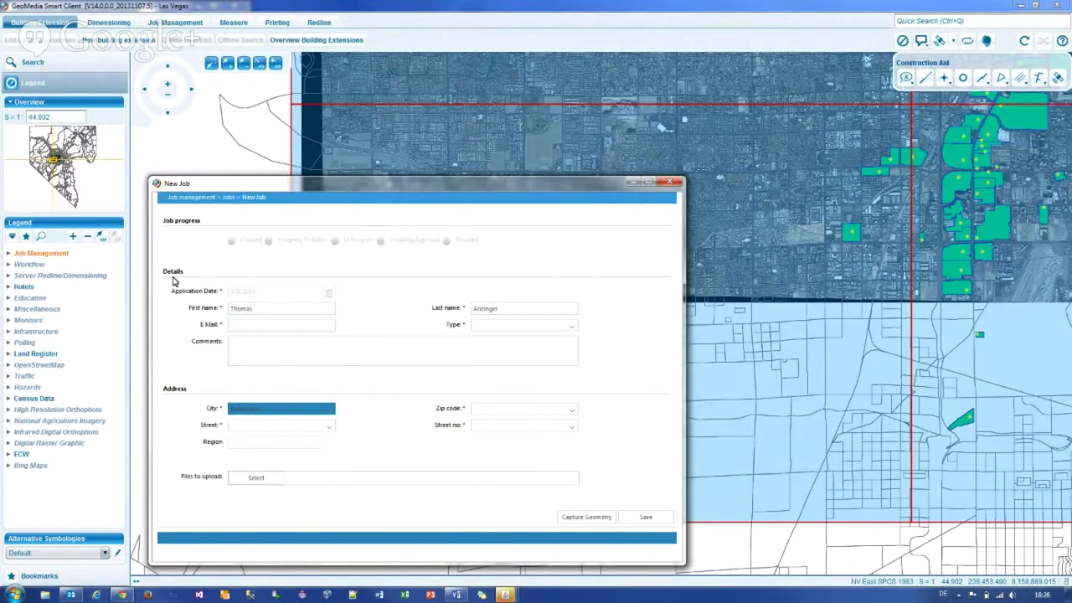
left_click(248, 324)
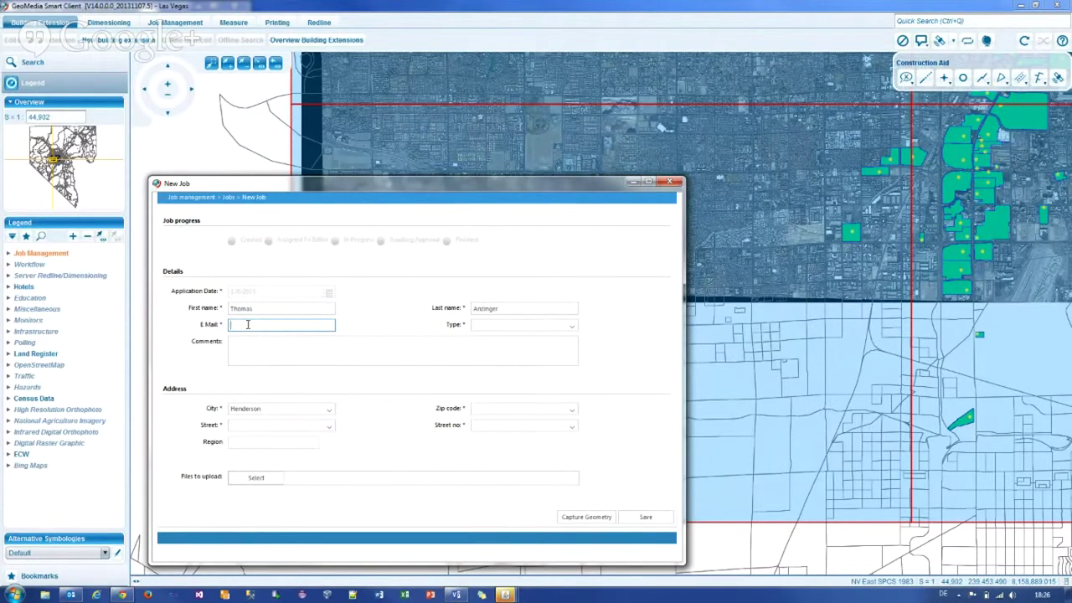
Step: Enter the applicant's e-mail address and set the job type to Agricultural
left_click(273, 350)
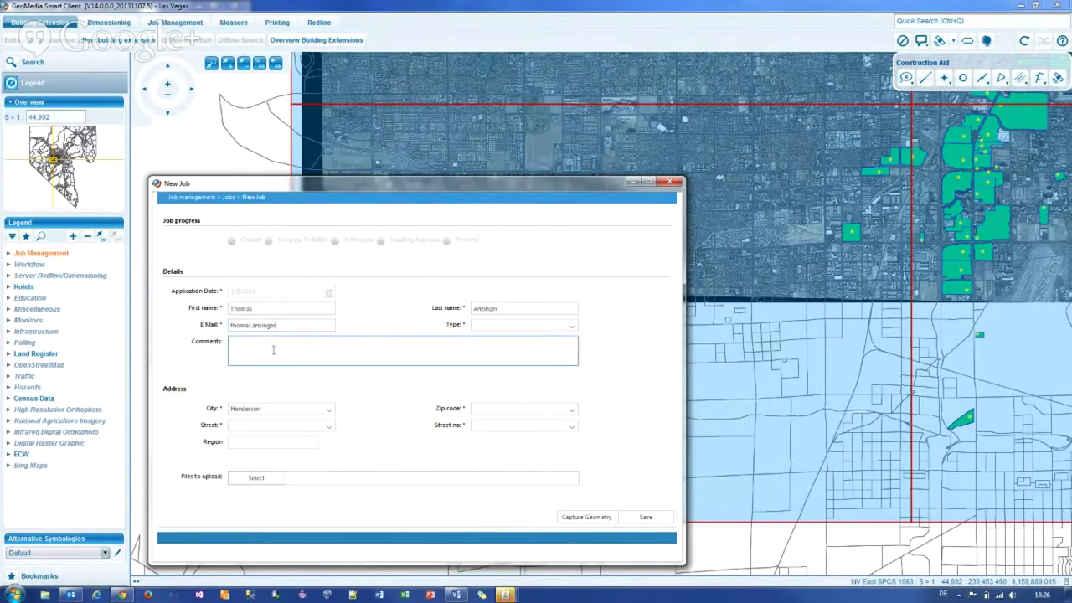
type("@intergraph.com")
key("Tab")
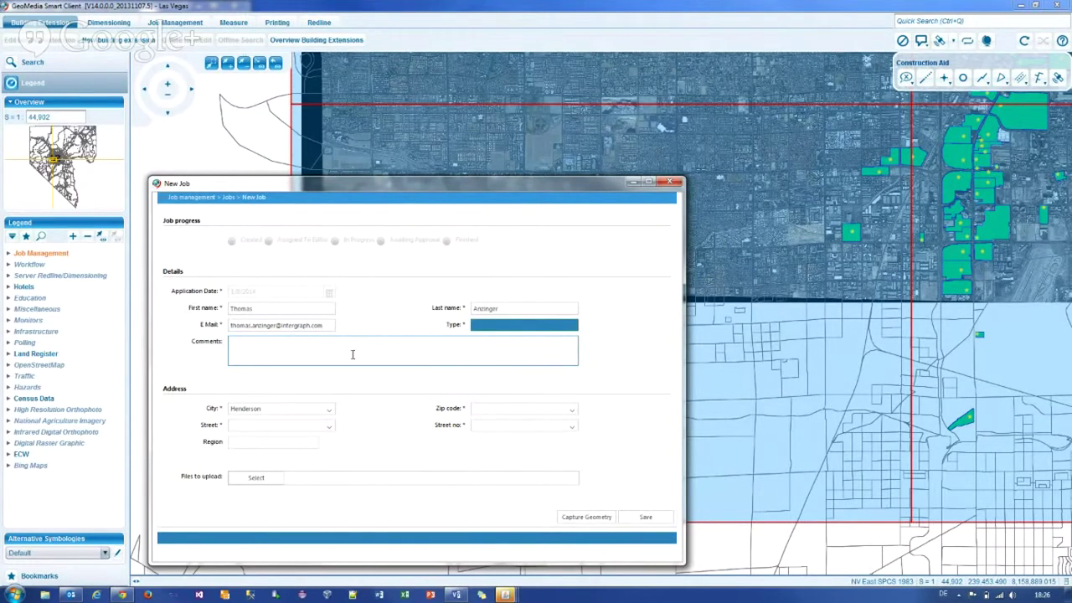
left_click(497, 335)
left_click(497, 335)
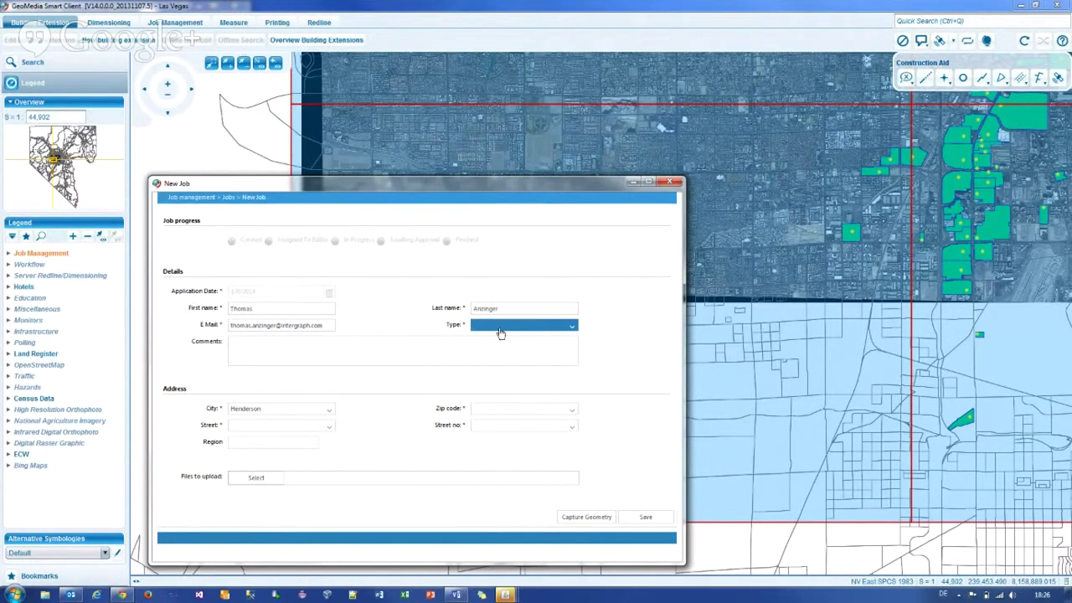
left_click(498, 357)
left_click(526, 409)
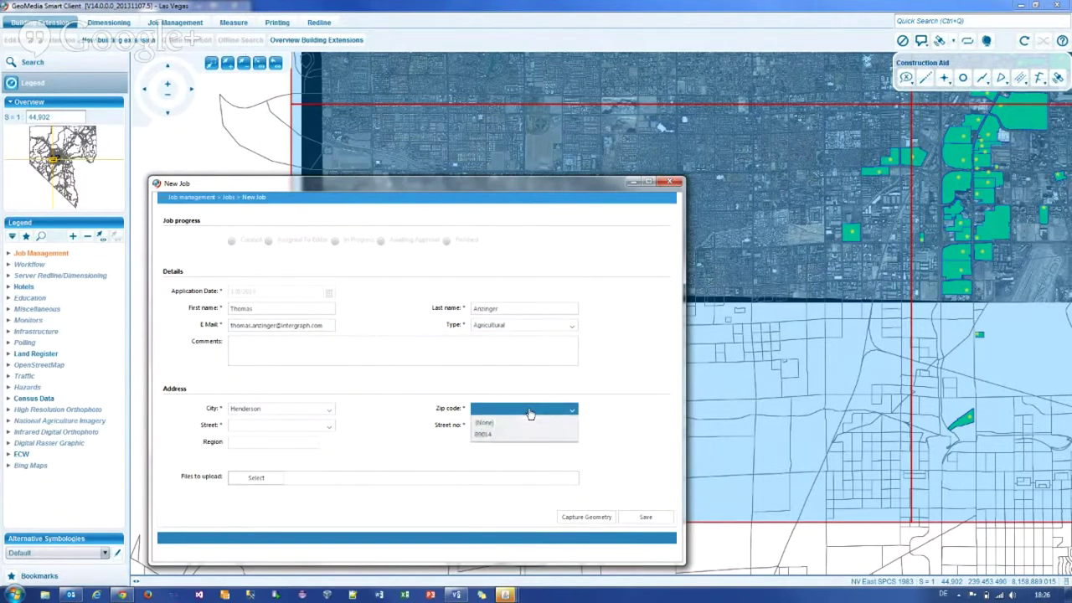
left_click(518, 436)
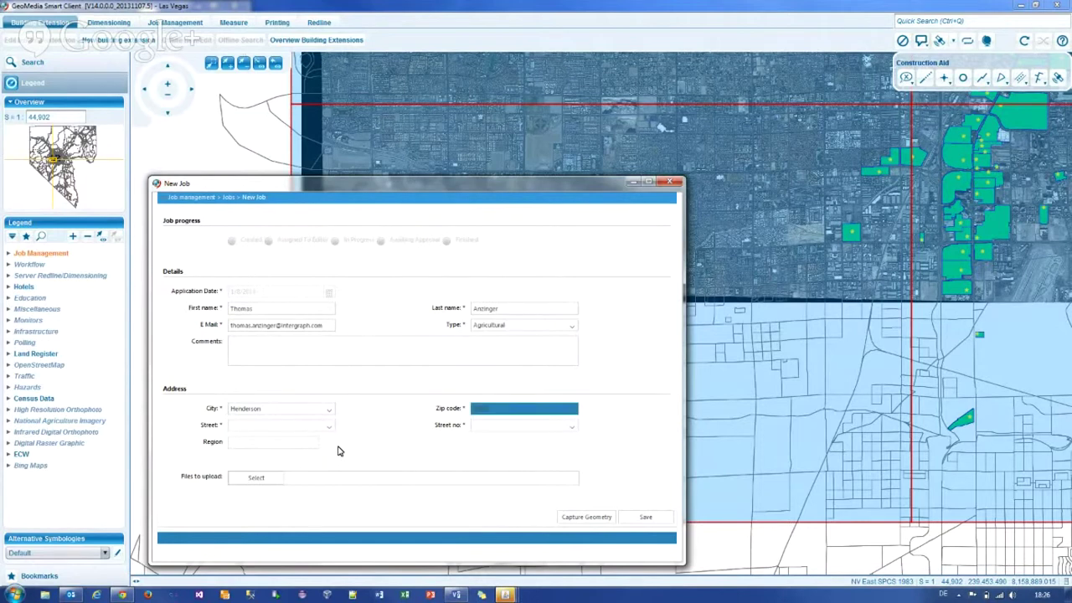
left_click(327, 425)
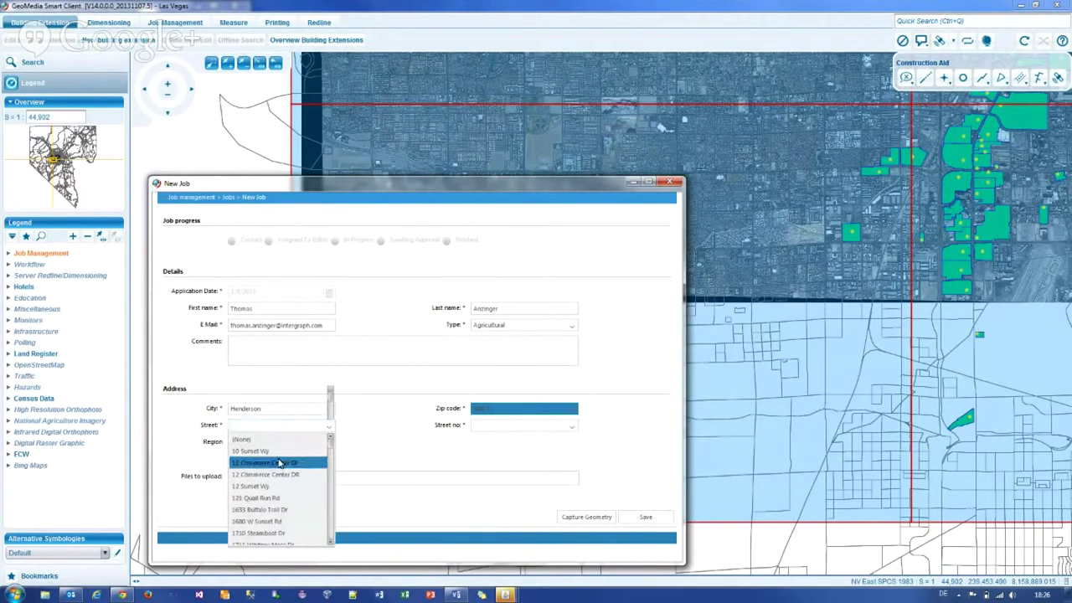
left_click(280, 463)
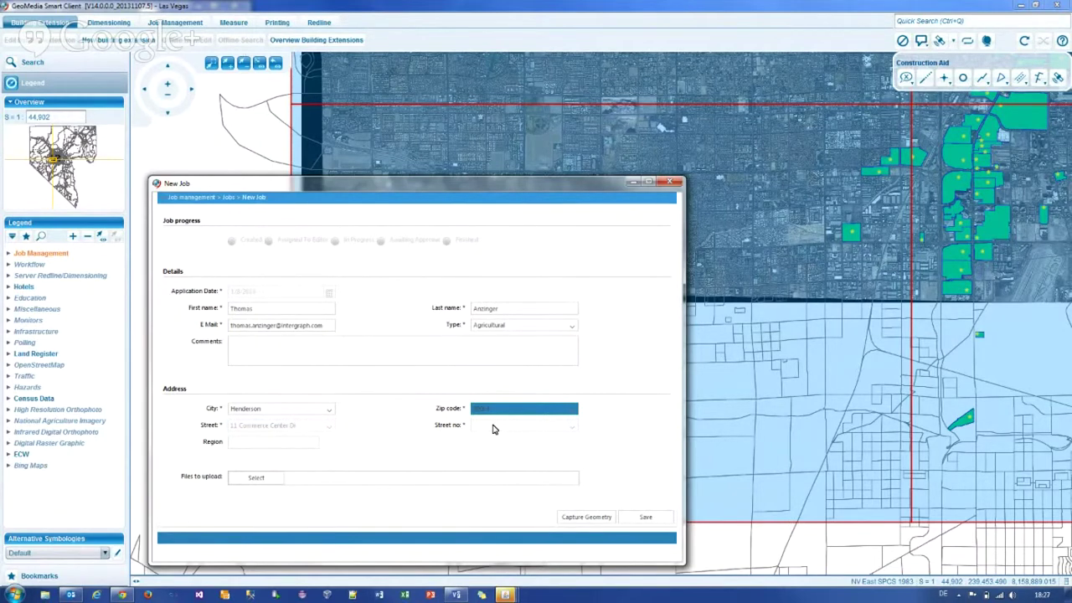
left_click(492, 429)
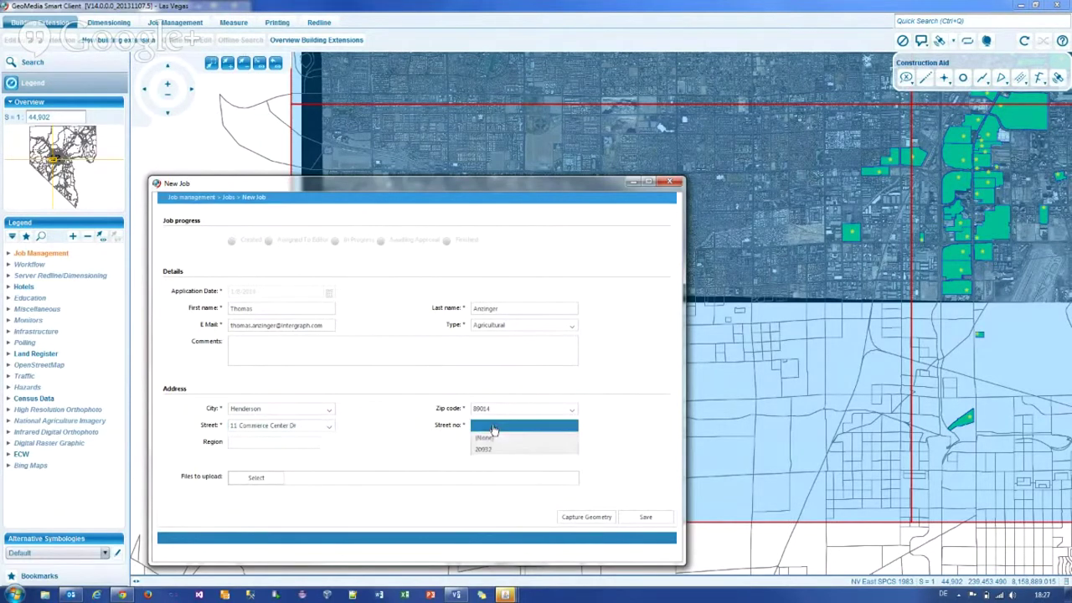
left_click(489, 452)
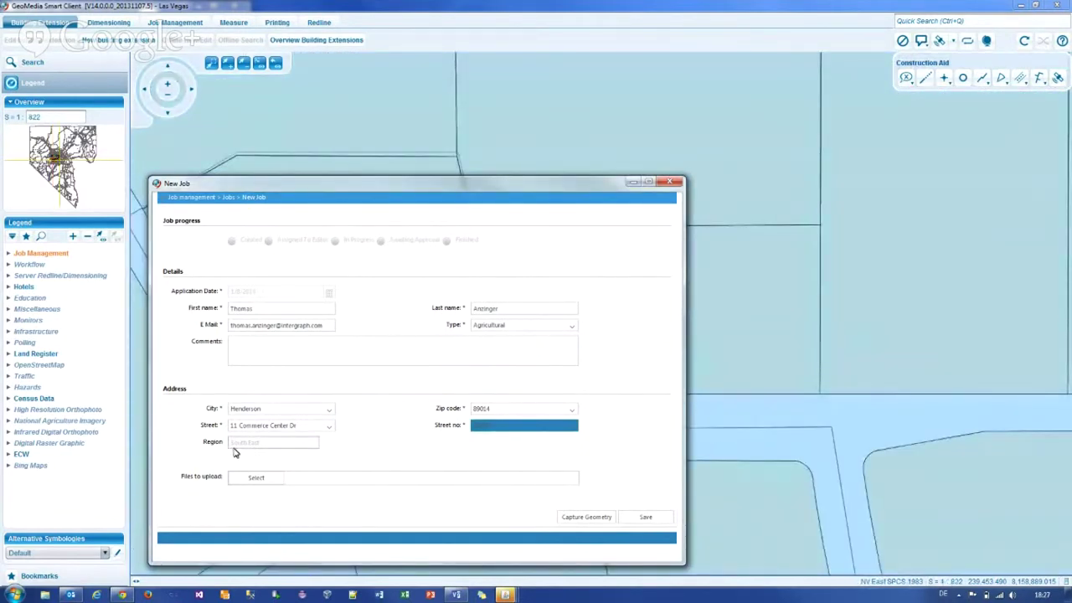
Step: Save the new building job and assign it to the first available editor
left_click(644, 518)
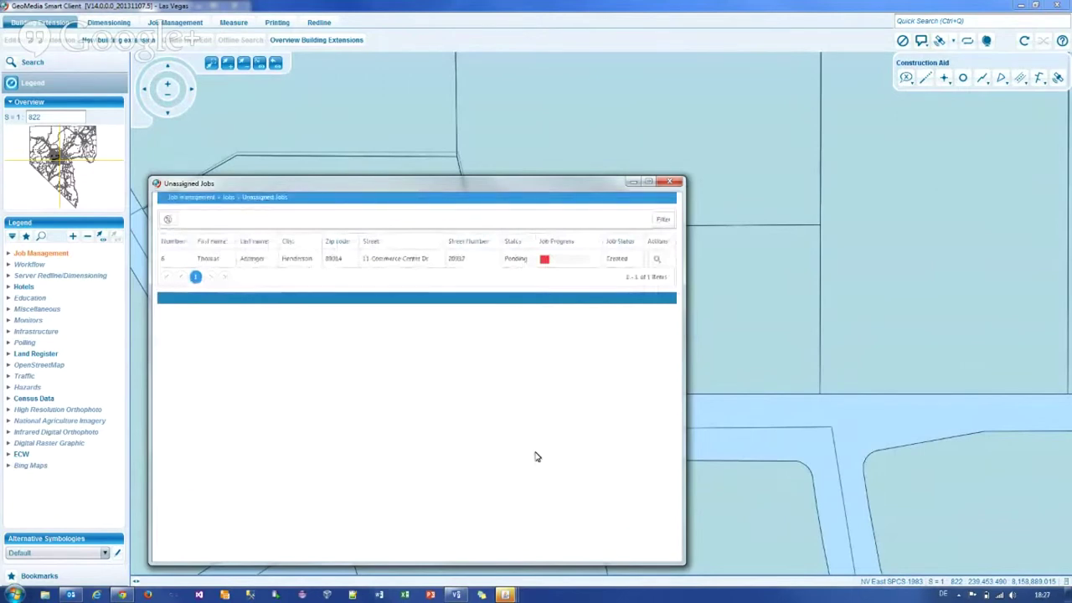
left_click(298, 260)
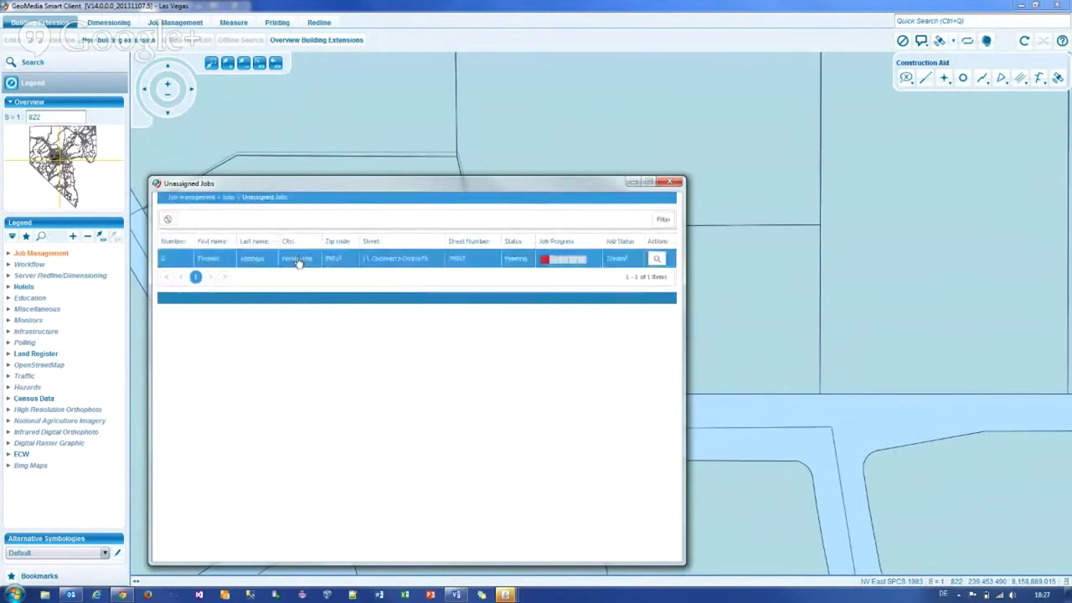
double_click(298, 260)
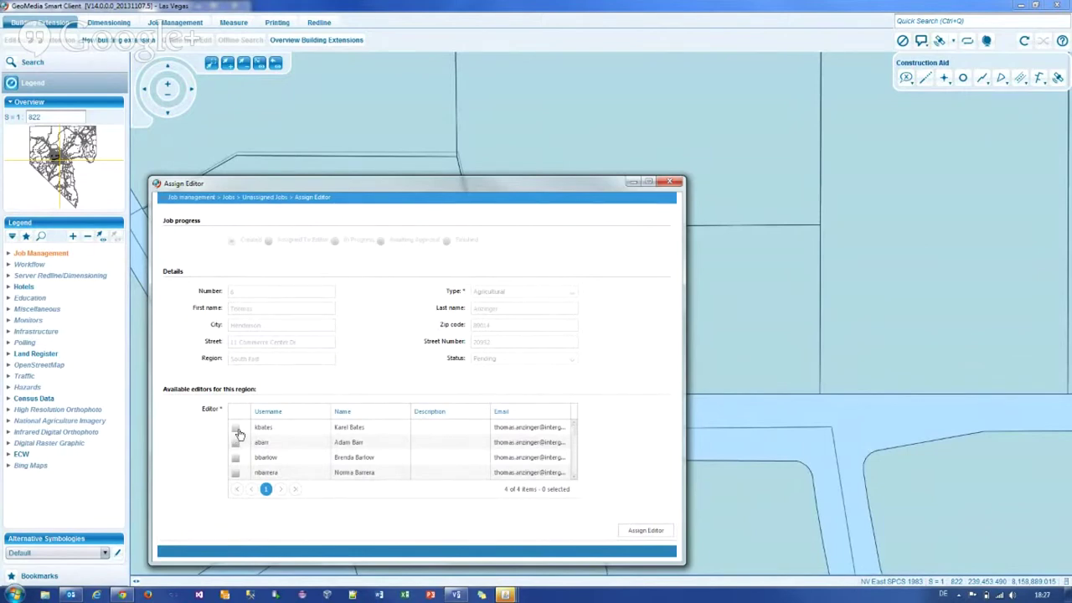
left_click(236, 429)
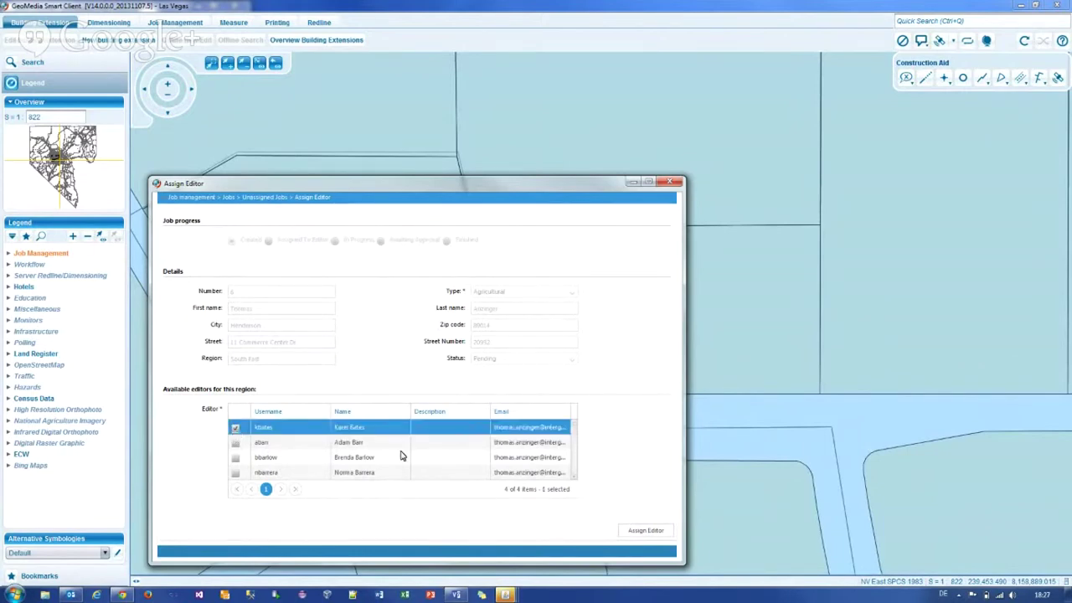
left_click(653, 533)
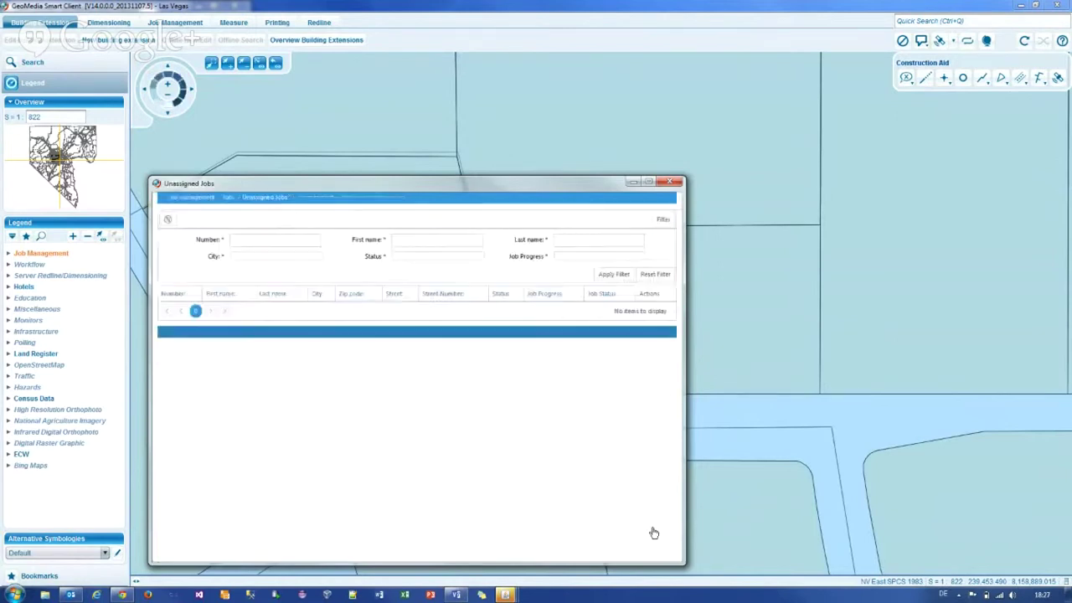
left_click_drag(411, 193, 684, 144)
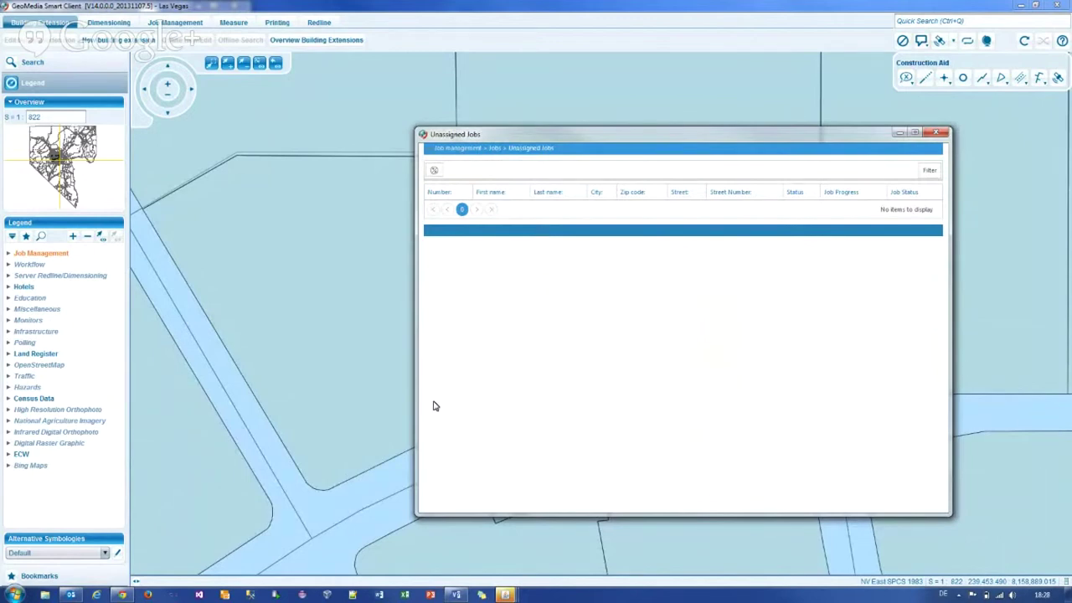
Step: Read the 'A new job has been assigned to you' e-mail in Outlook's Inbox, then return to GeoMedia
left_click(72, 594)
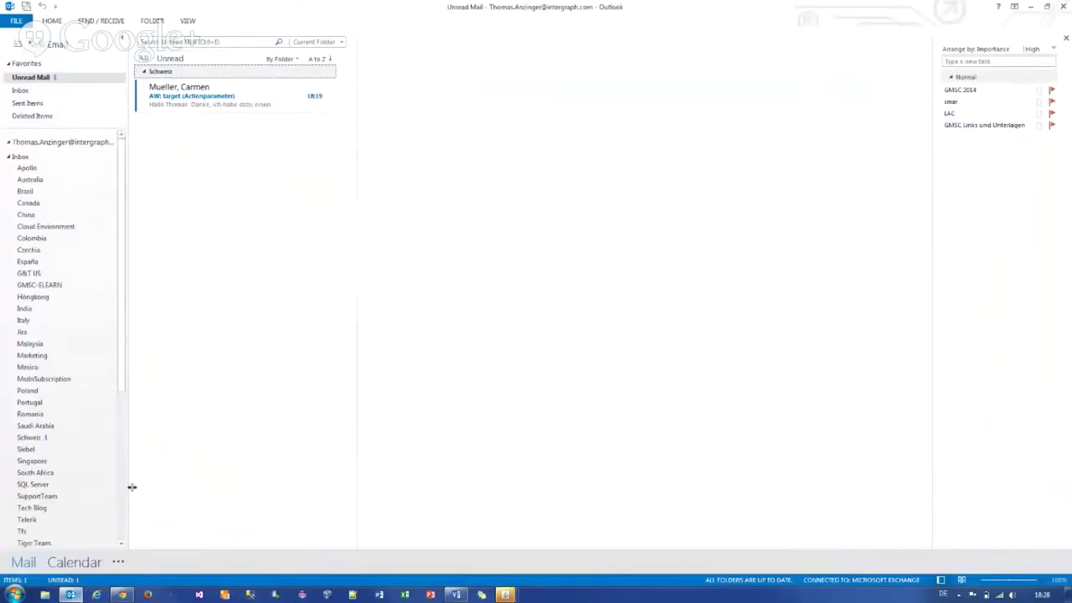
left_click(35, 89)
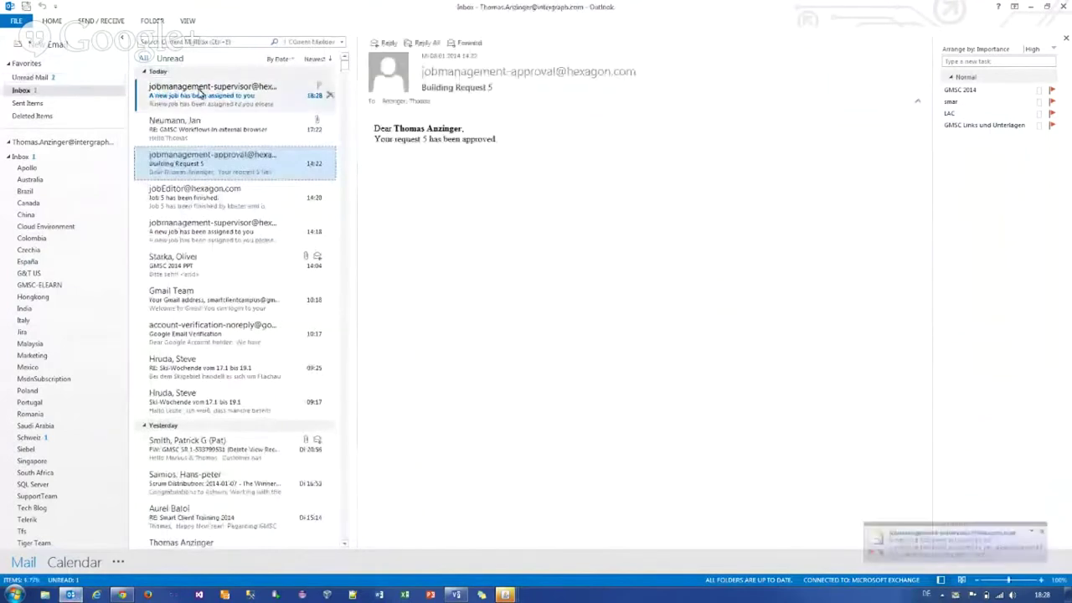
left_click(200, 94)
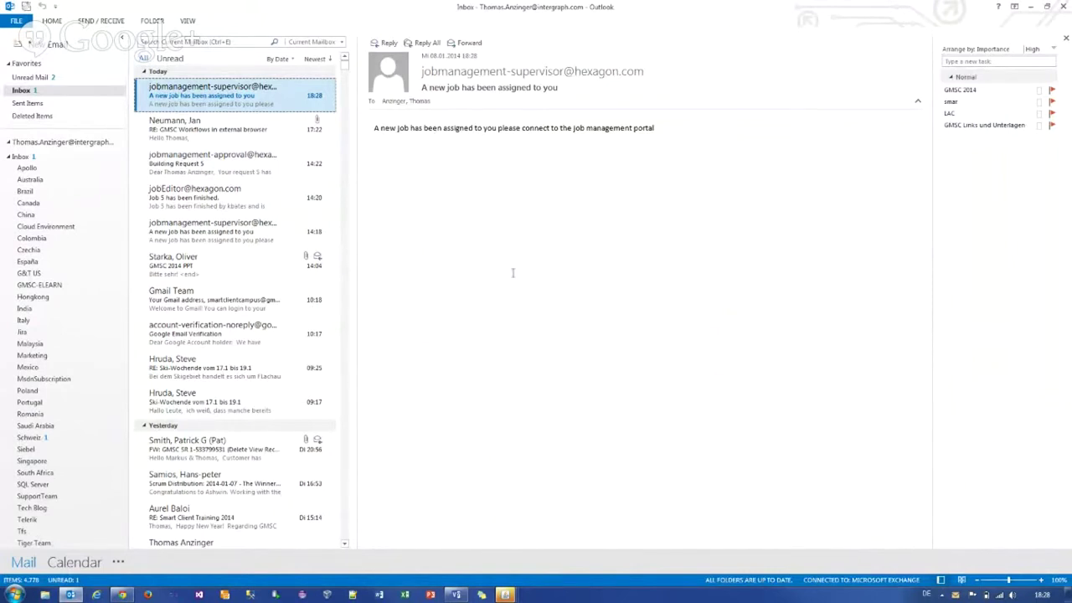
left_click(514, 592)
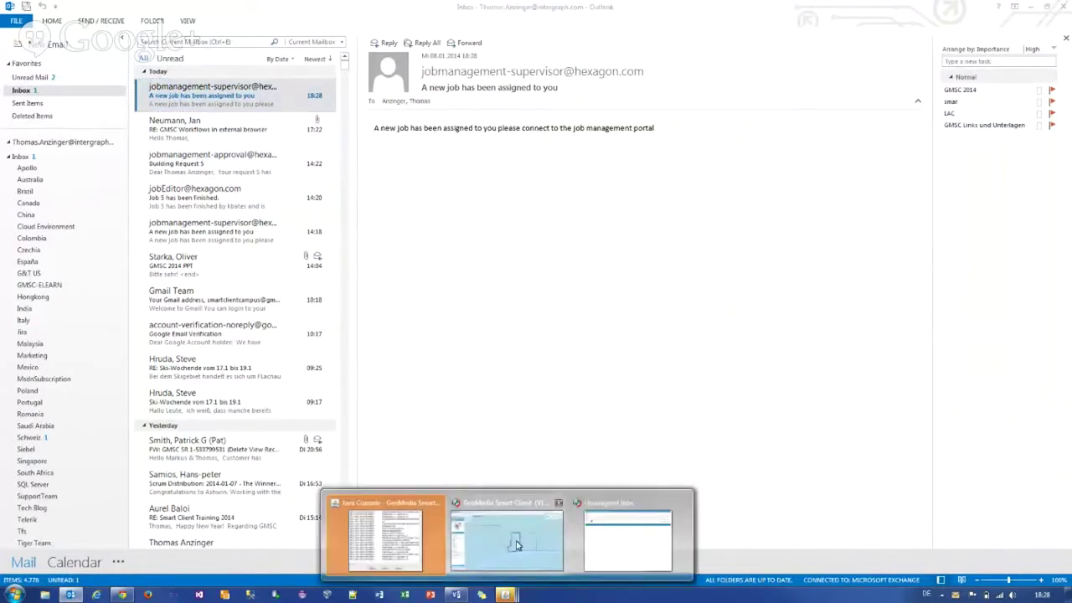
left_click(516, 545)
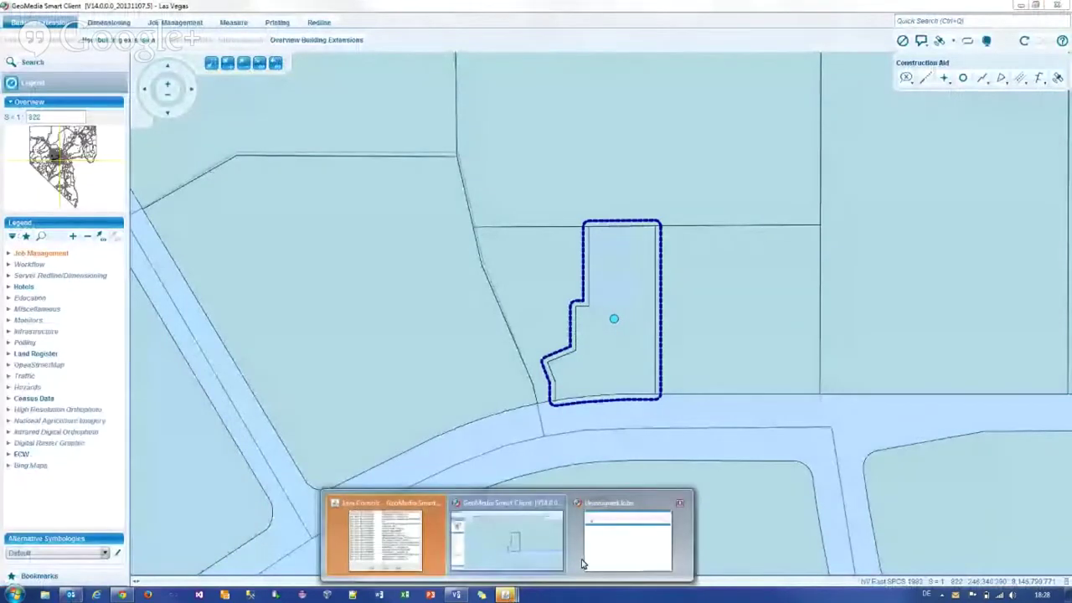
Step: Close GeoMedia Smart Client, confirming Yes, and relaunch it from the desktop shortcut
left_click(1065, 6)
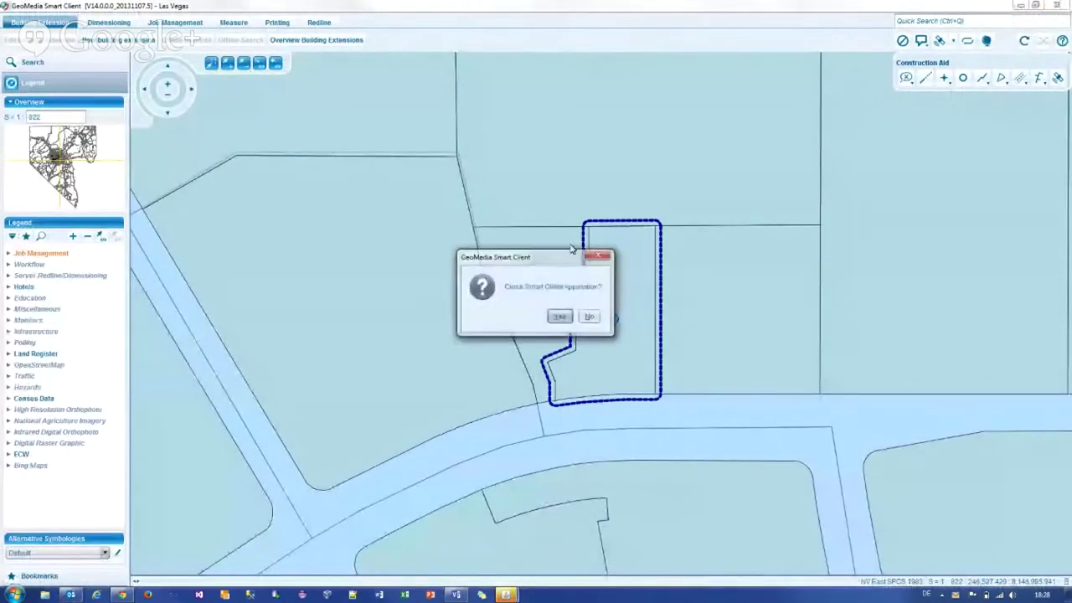
left_click(560, 317)
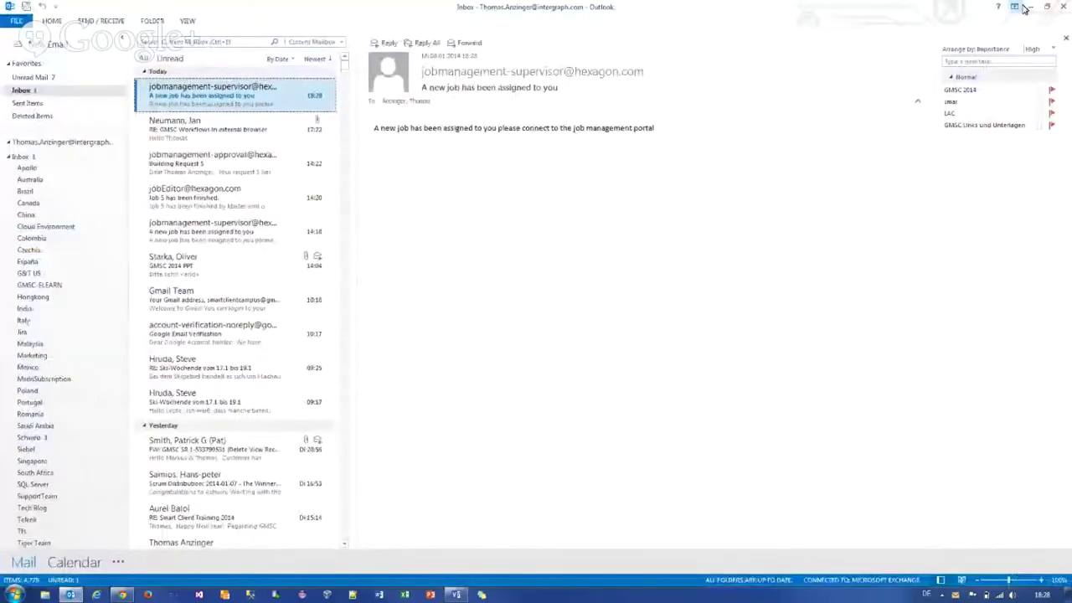
left_click(1029, 7)
double_click(147, 18)
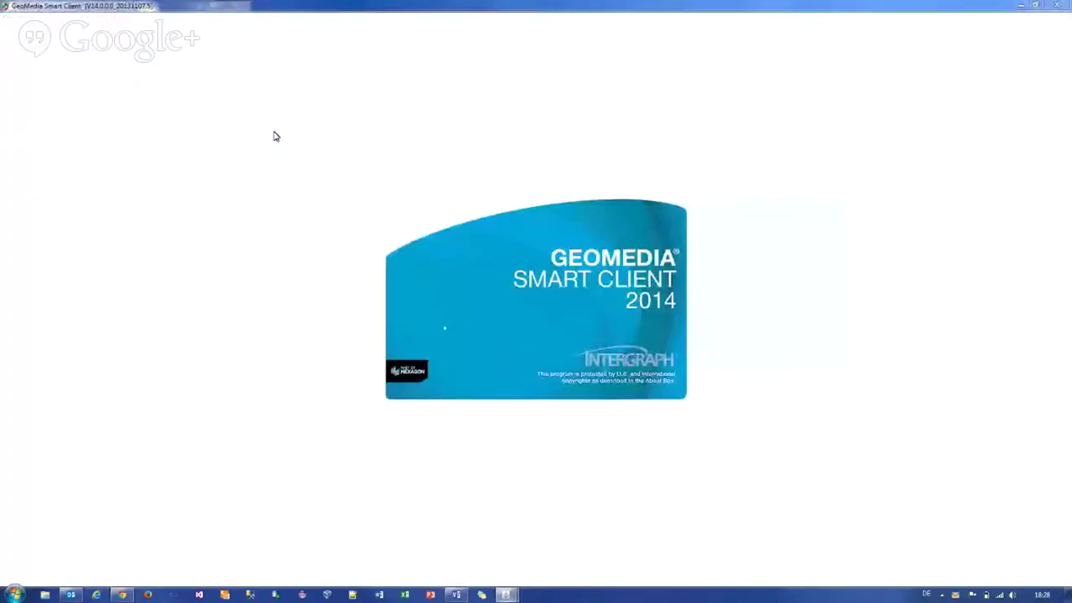
Step: Log on with the editor's username and password instead of the supervisor's
double_click(516, 280)
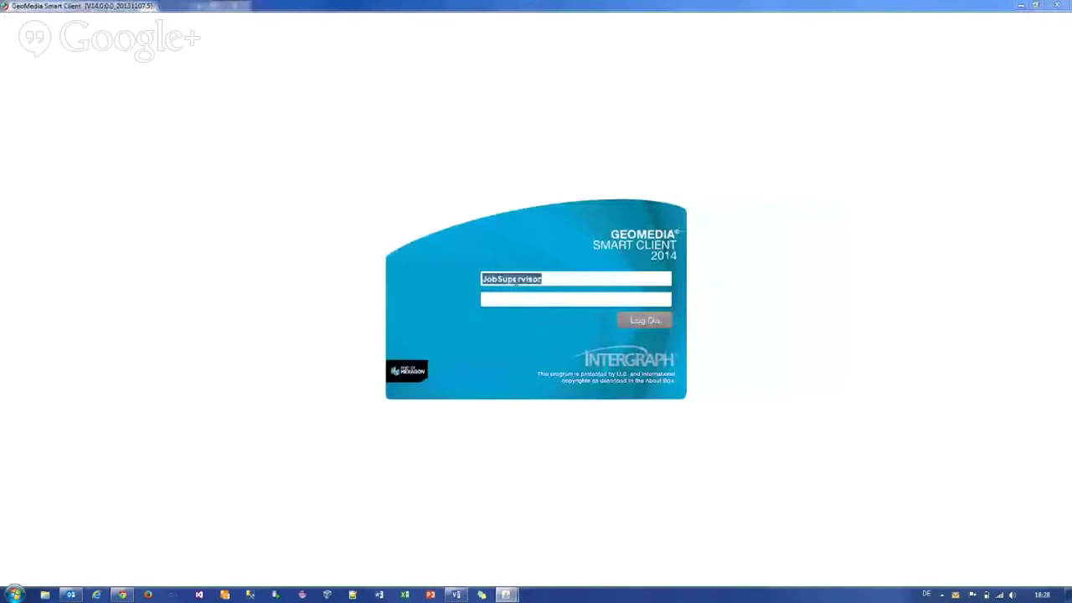
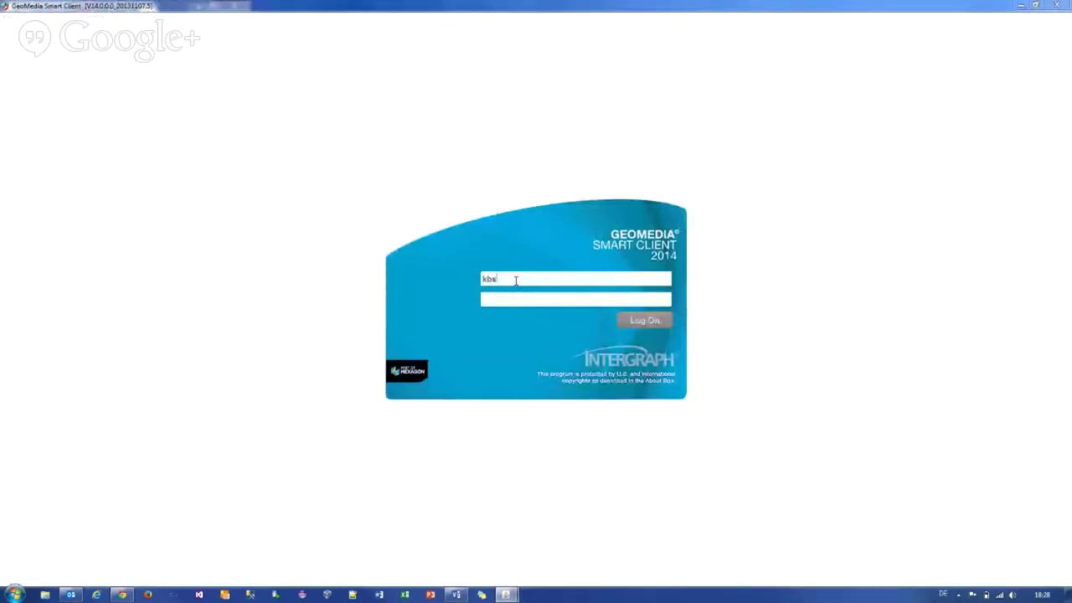
key("Tab")
type("••••••")
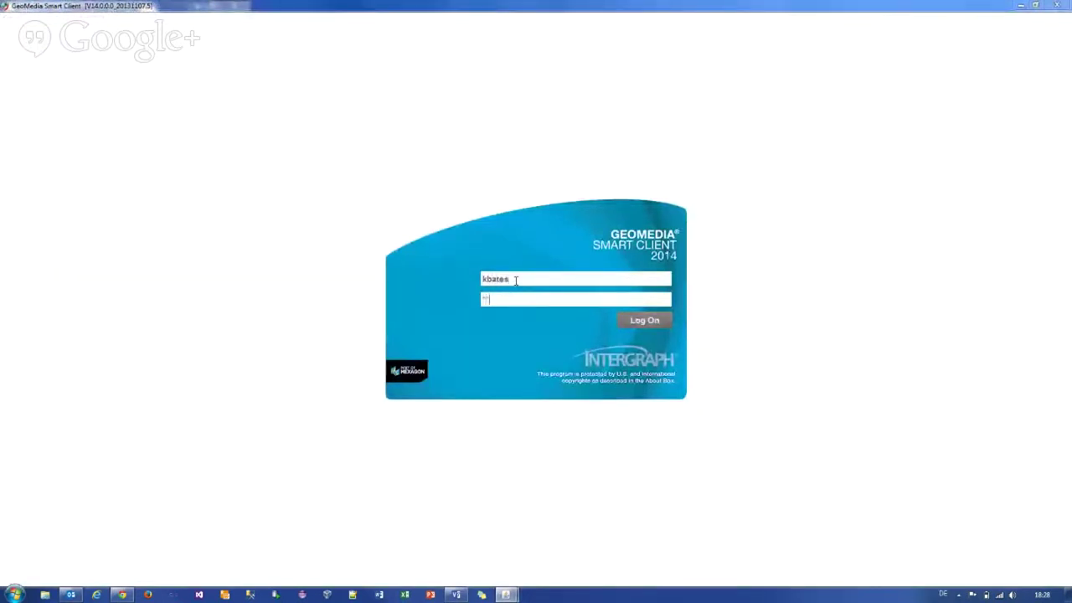
key("Tab")
type("••••••")
left_click(644, 321)
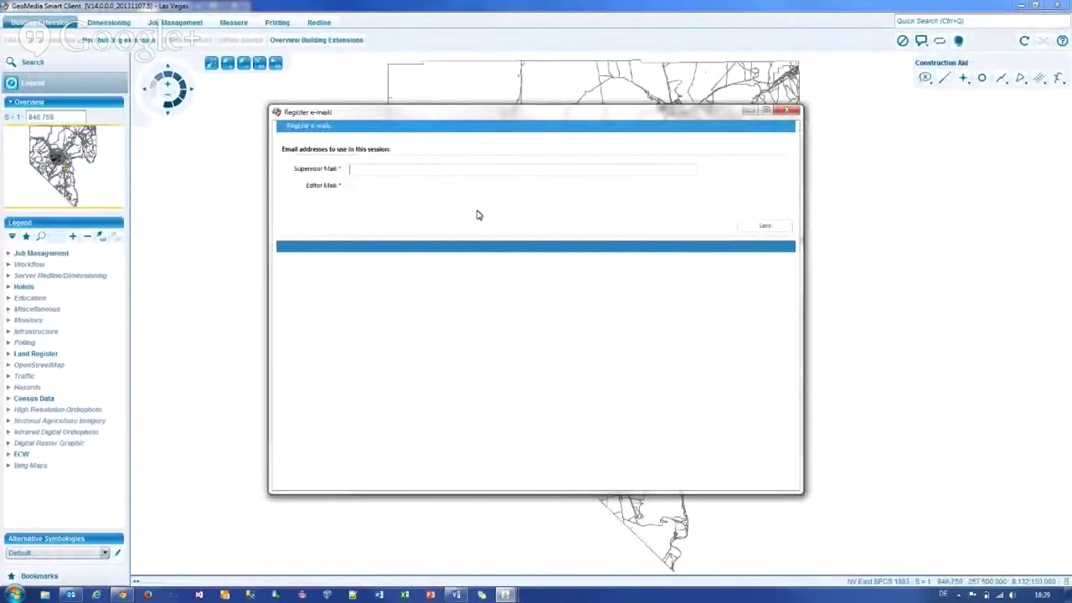
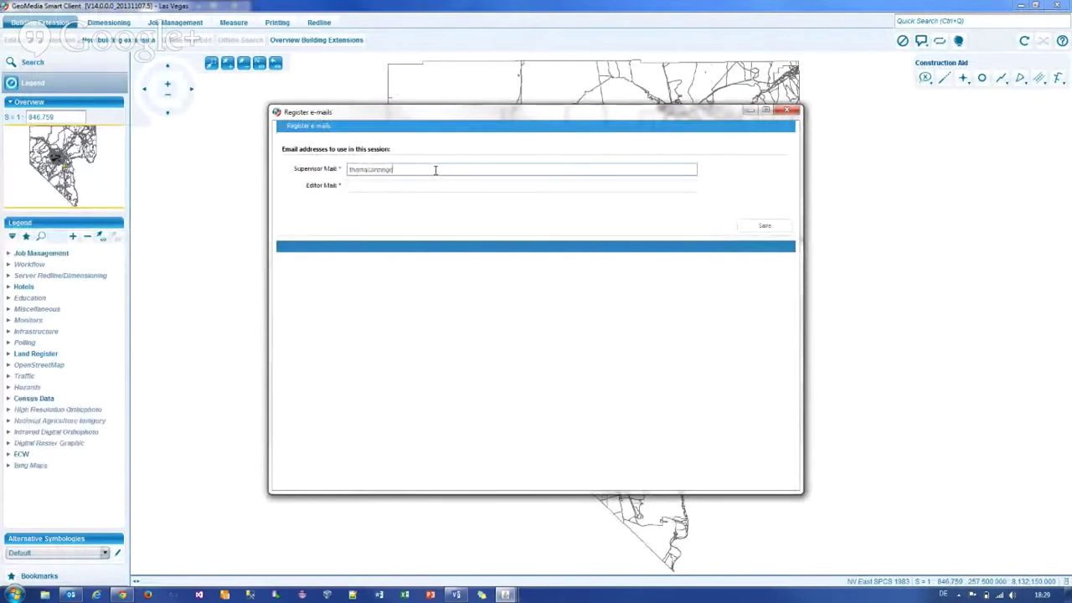
Step: Enter the session e-mail address in Register e-mails and save it
left_click(752, 227)
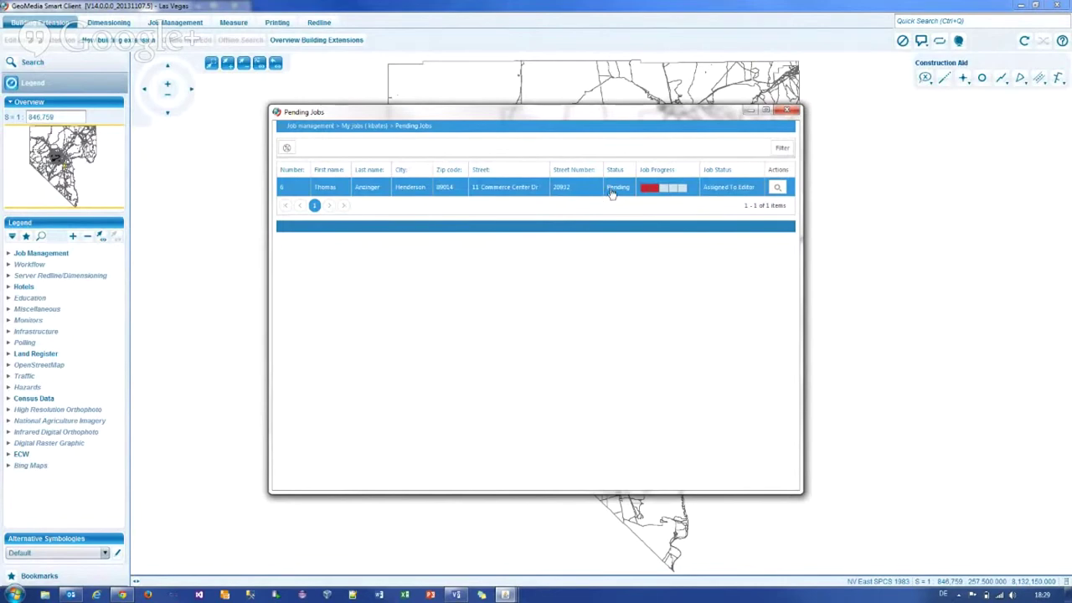
Step: Check out the pending Agricultural building job (zip 89014), moving its dialog aside first
double_click(373, 187)
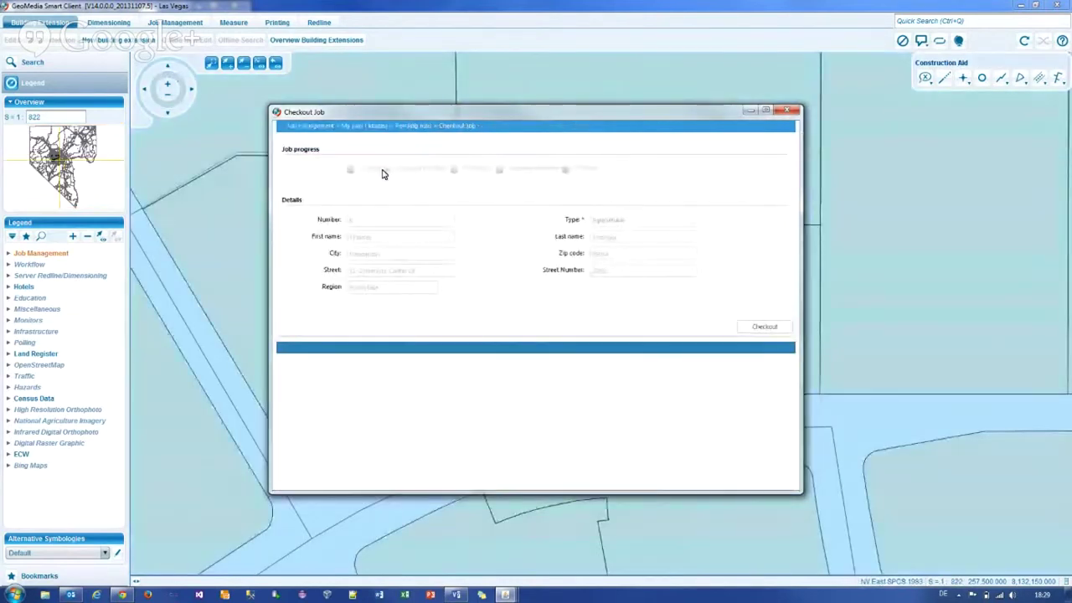
left_click_drag(437, 118, 586, 164)
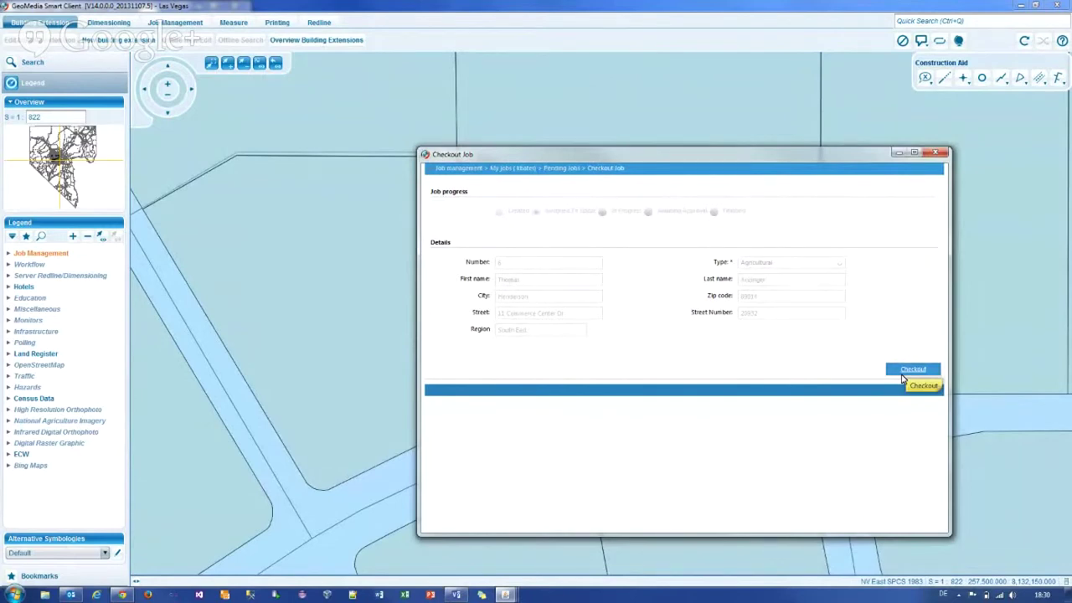
left_click(902, 375)
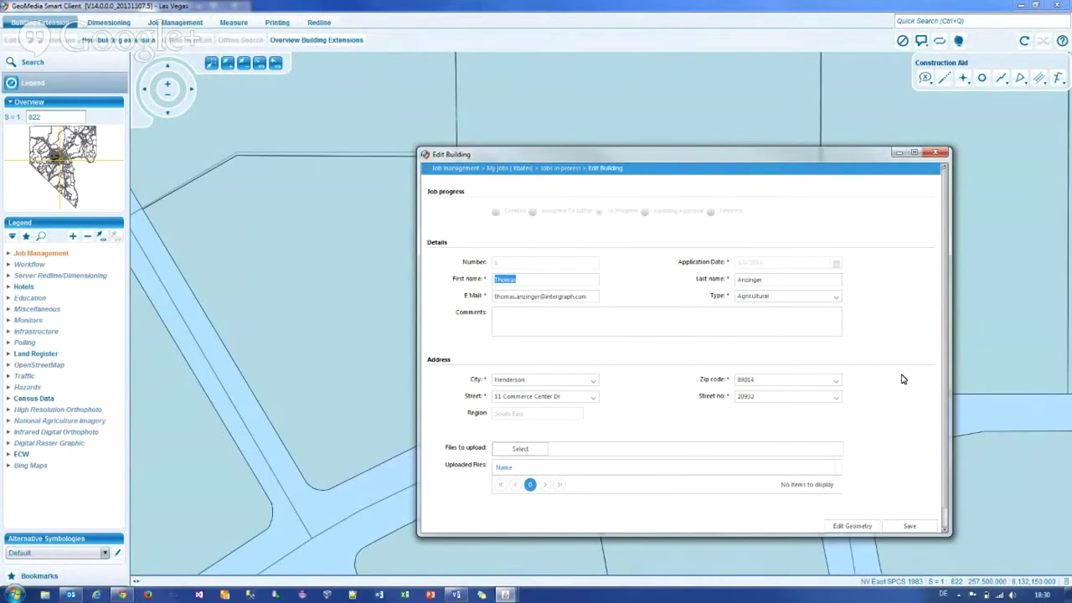
Step: Draw a small four-corner square building polygon inside the parcel, then end polygon capture
scroll(902, 379, "down", 1)
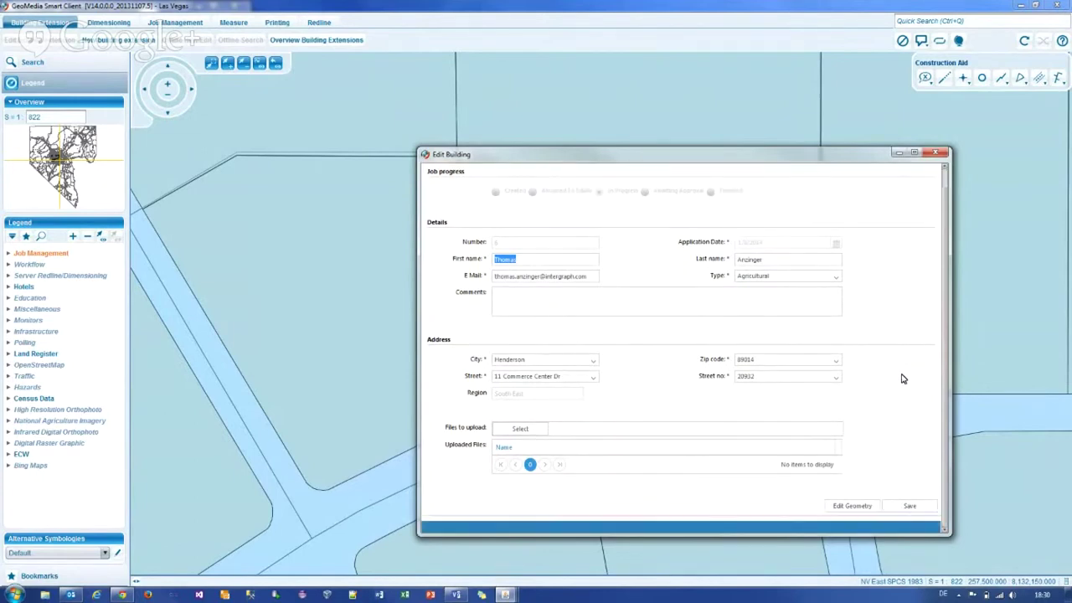
left_click(844, 508)
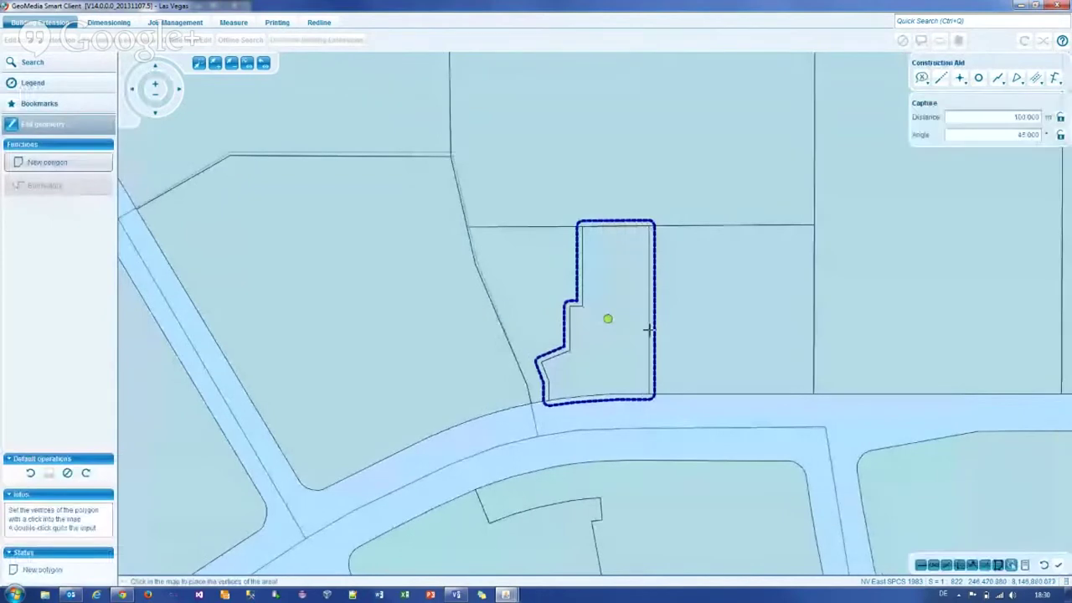
left_click(596, 243)
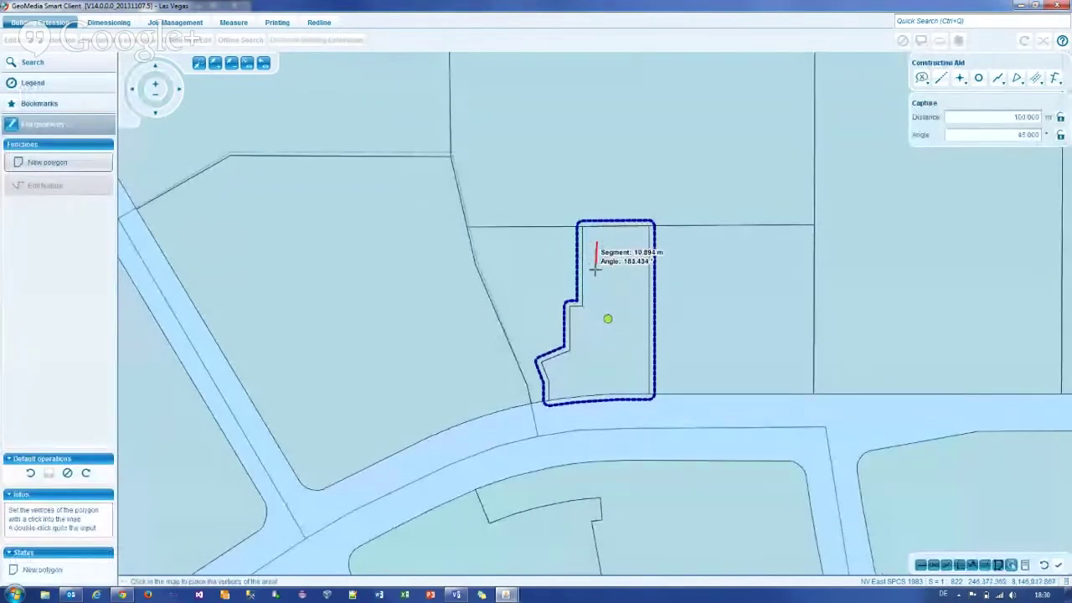
left_click(596, 271)
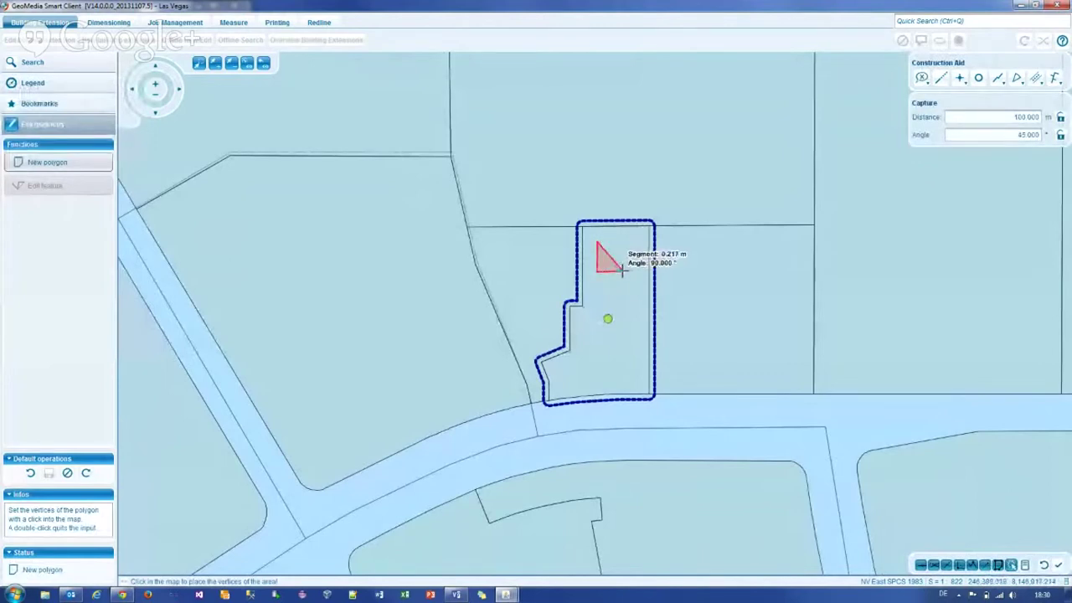
left_click(622, 271)
double_click(623, 242)
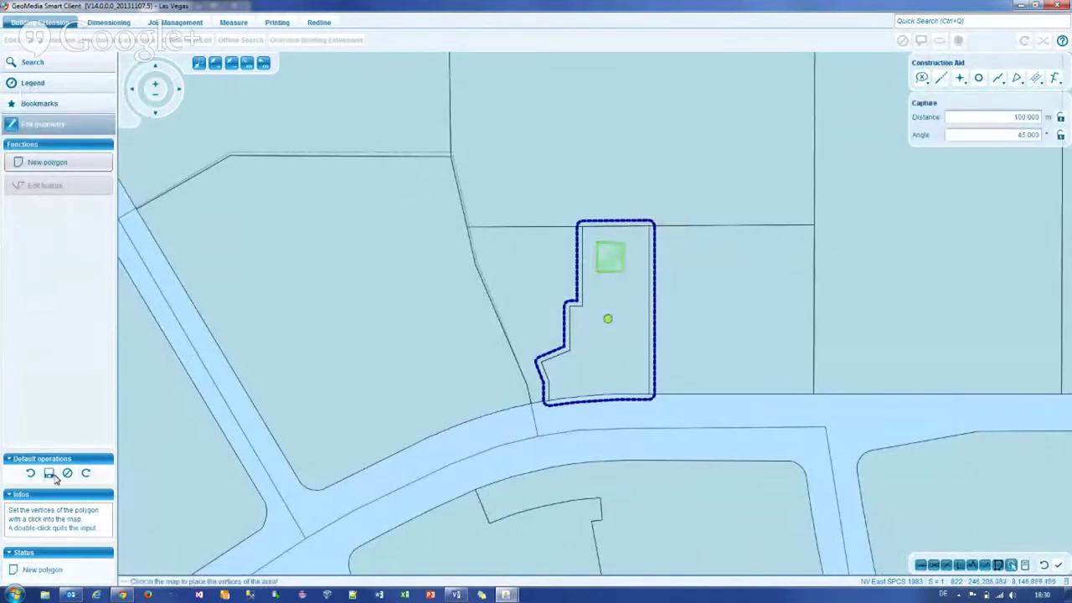
left_click(597, 271)
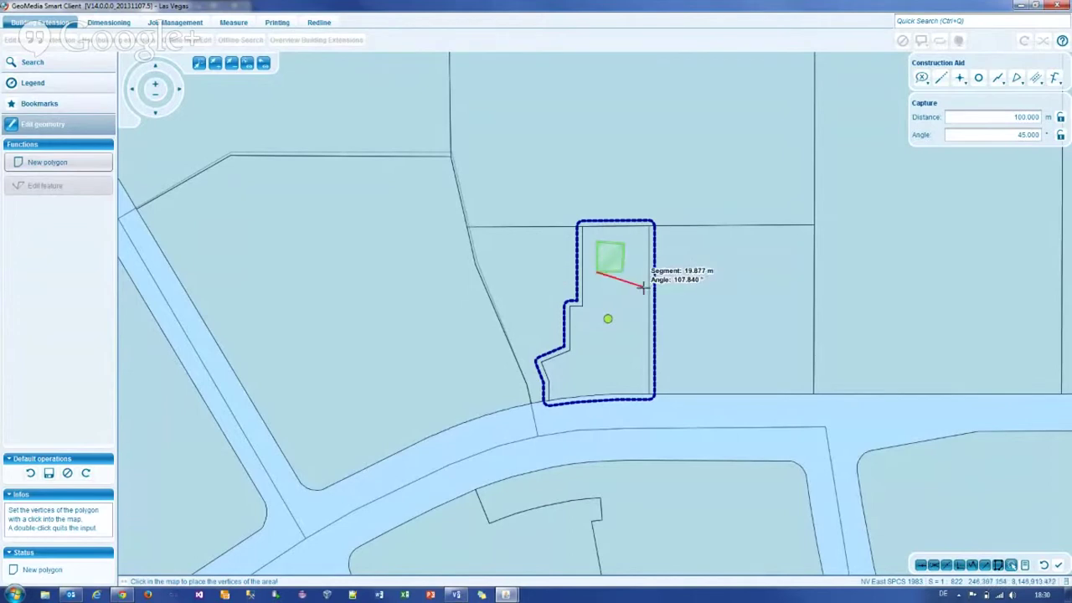
key("Escape")
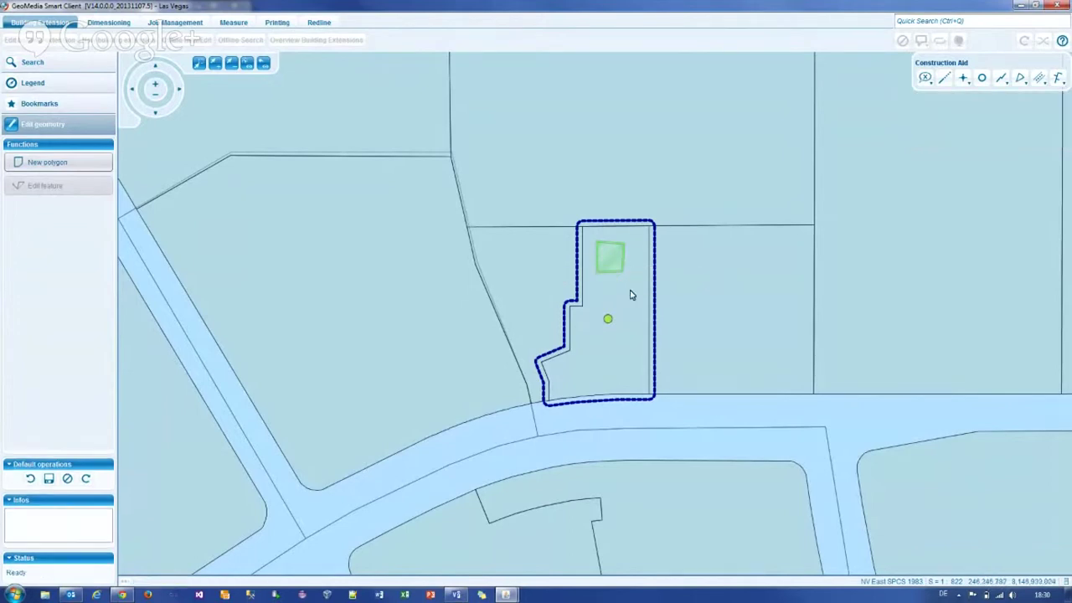
Step: Drag a building corner past the parcel edge, save, dismiss the overlap error, and move it back inside
left_click(610, 256)
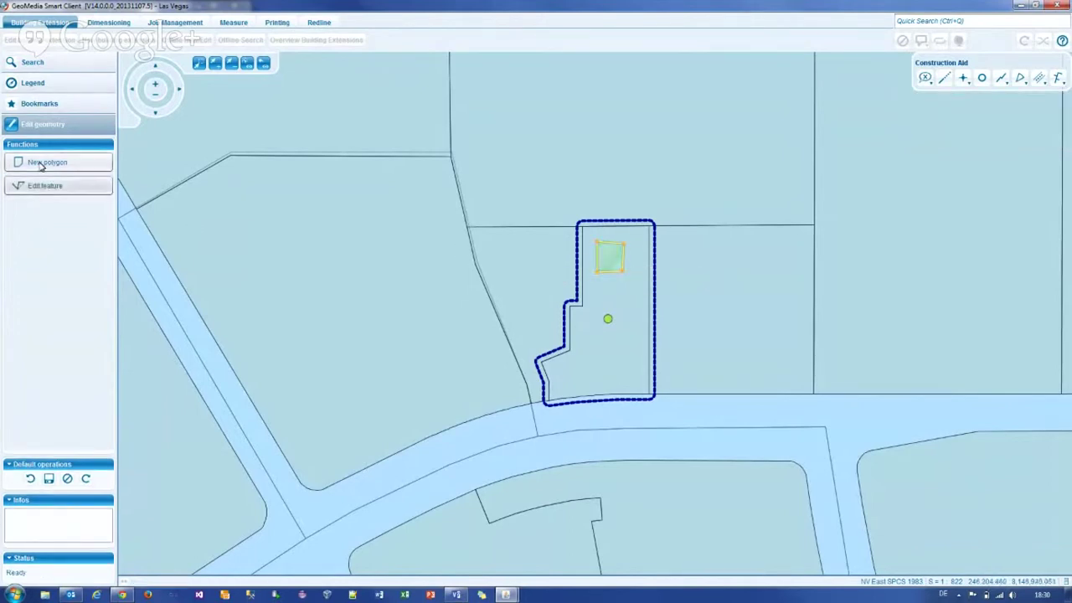
left_click(46, 185)
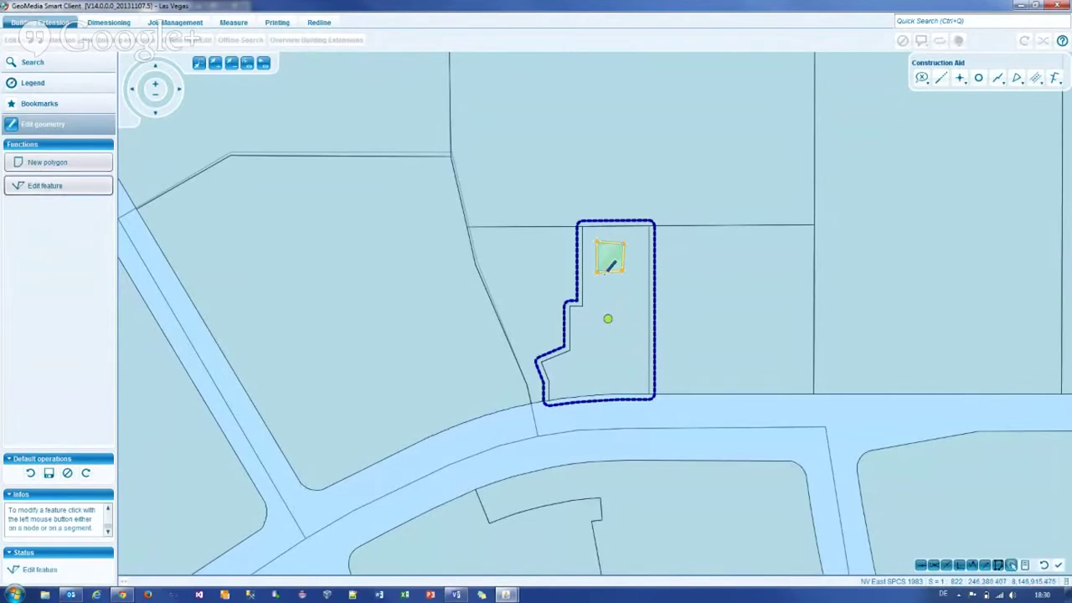
left_click(597, 269)
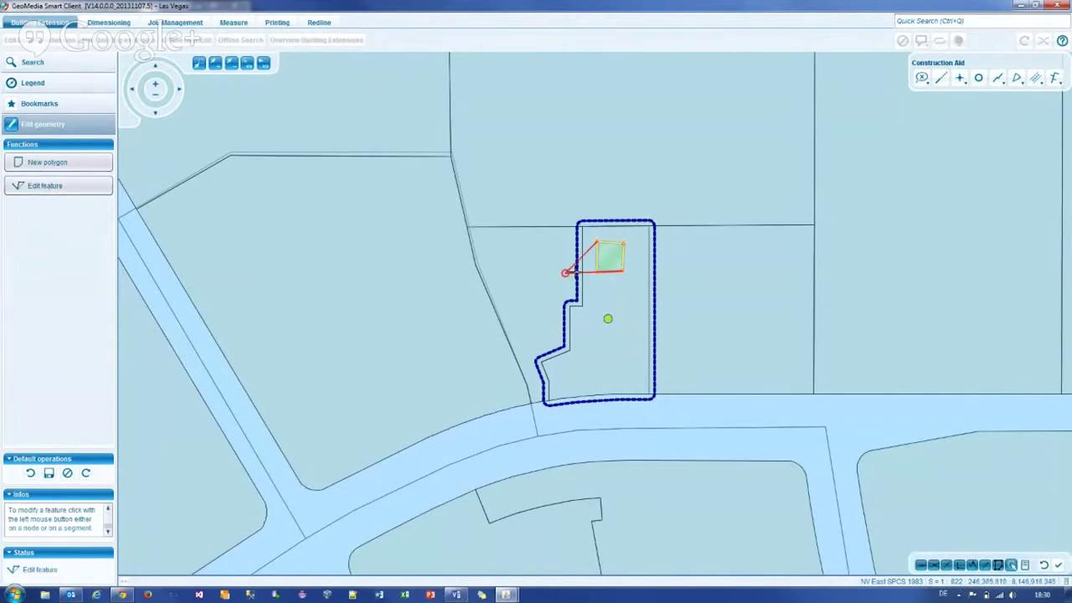
left_click(561, 274)
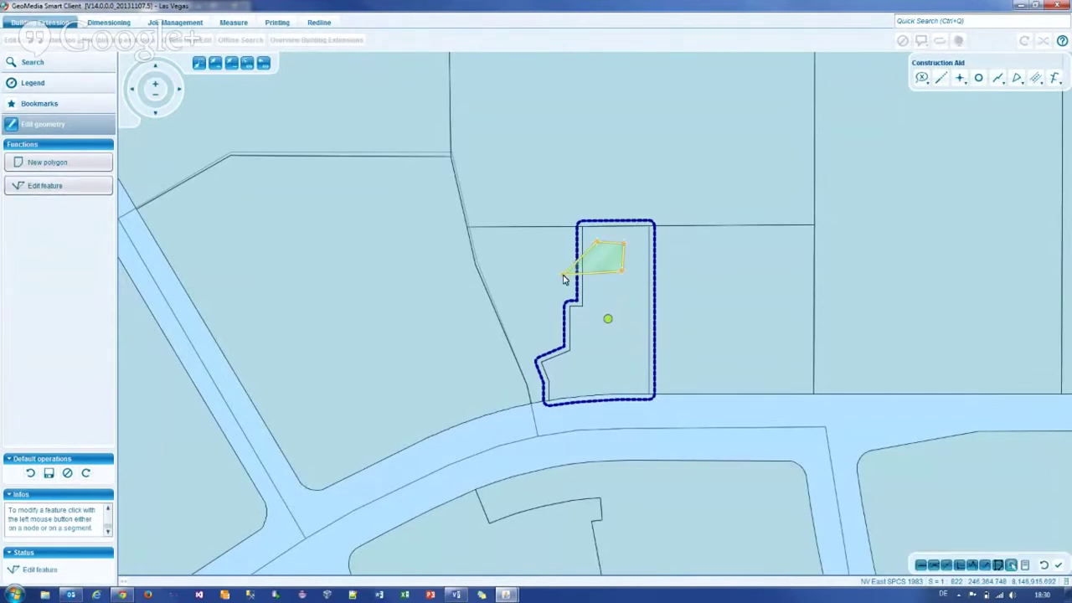
left_click(47, 476)
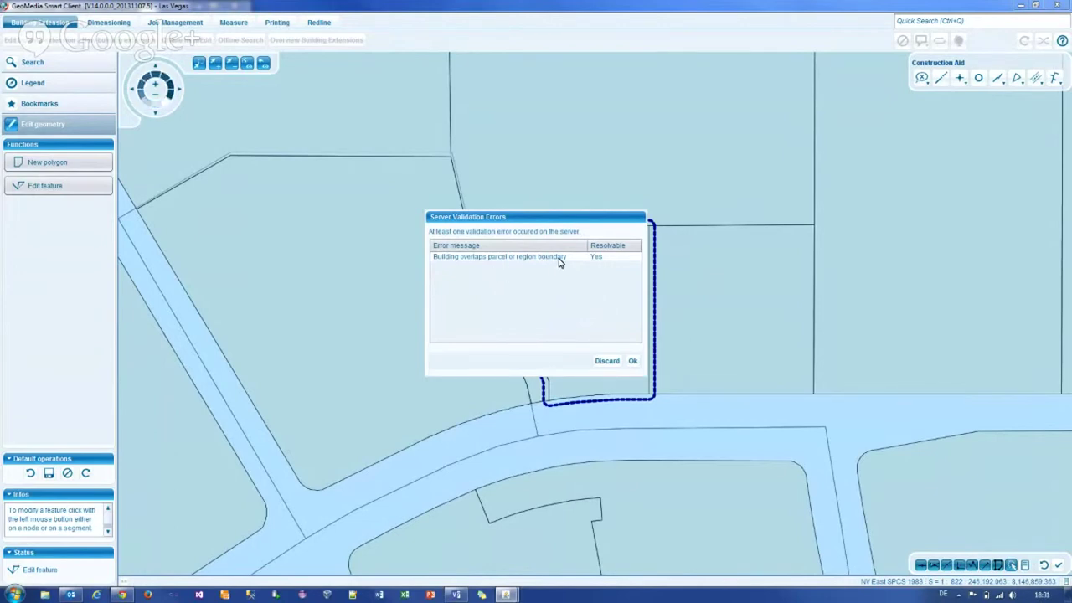
left_click(632, 362)
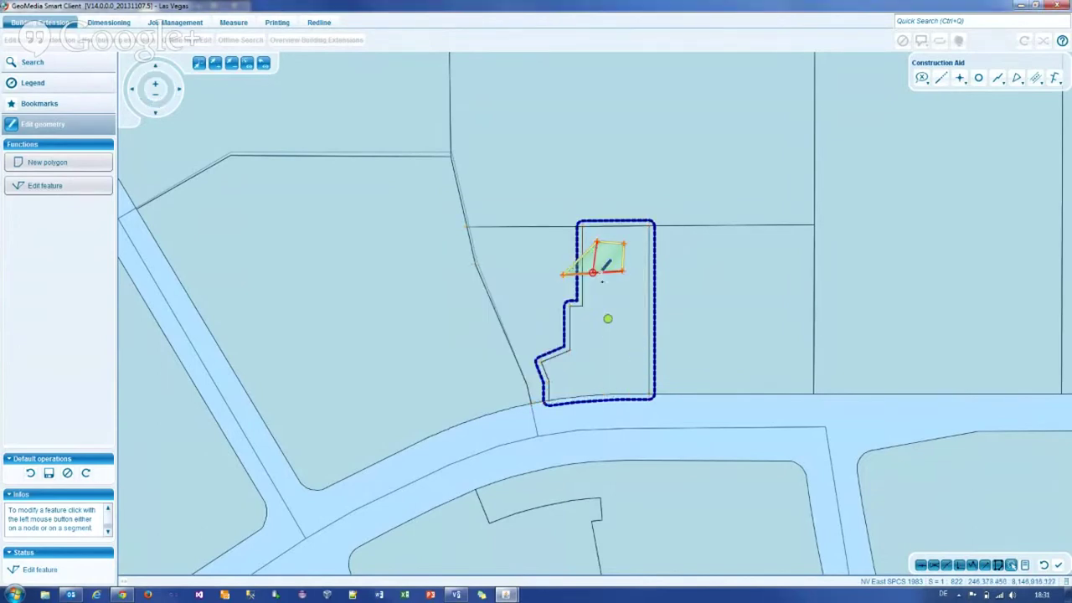
left_click(596, 271)
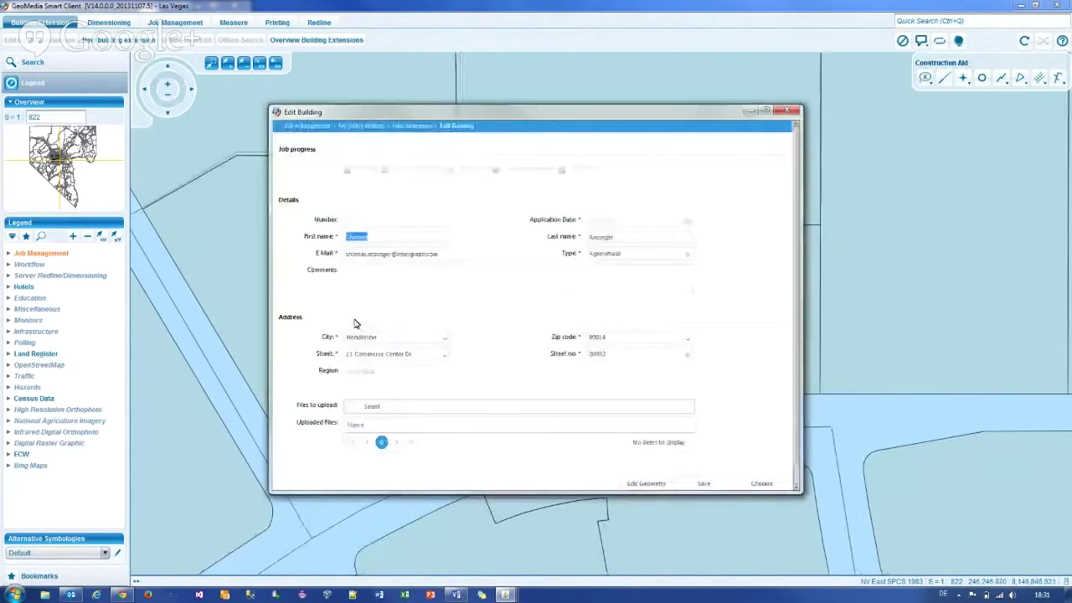
Step: Select the building and attach LasVegas.jpg from the Desktop to the job
left_click_drag(547, 114, 342, 102)
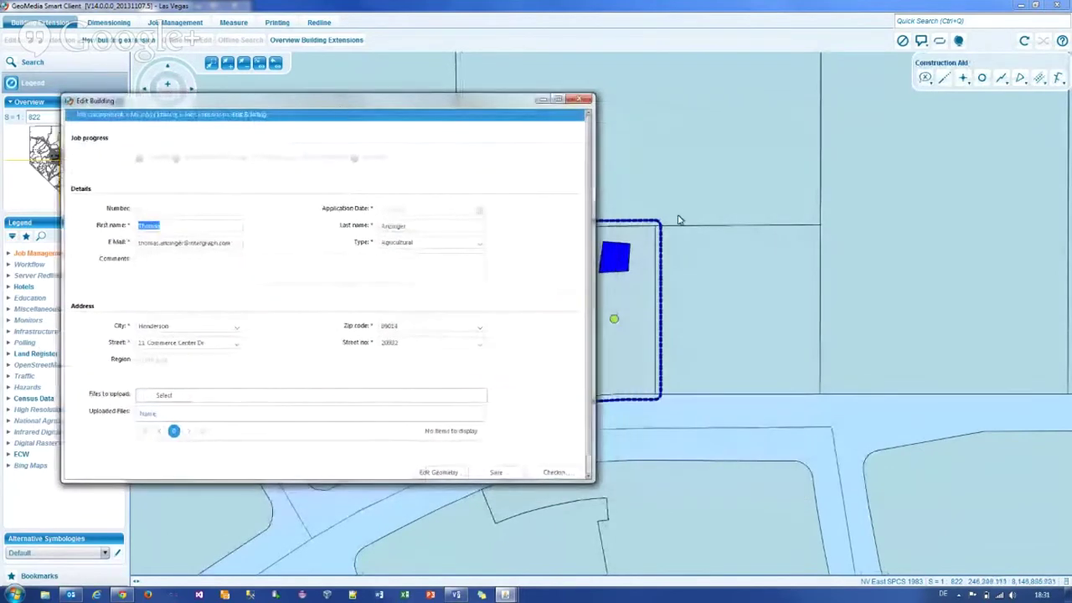
left_click(623, 258)
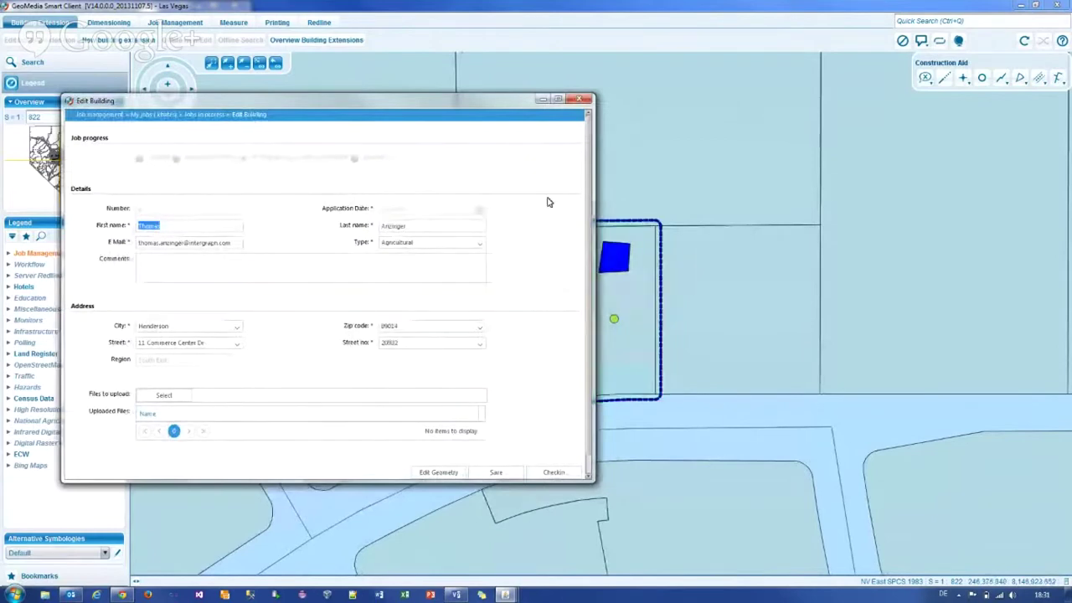
left_click(159, 397)
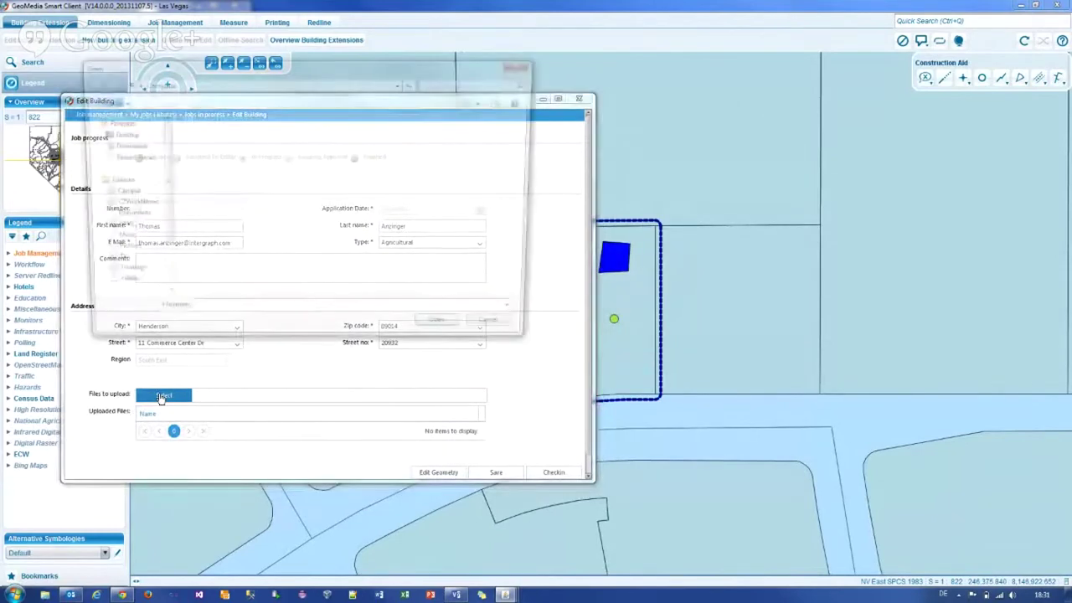
scroll(149, 173, "up", 2)
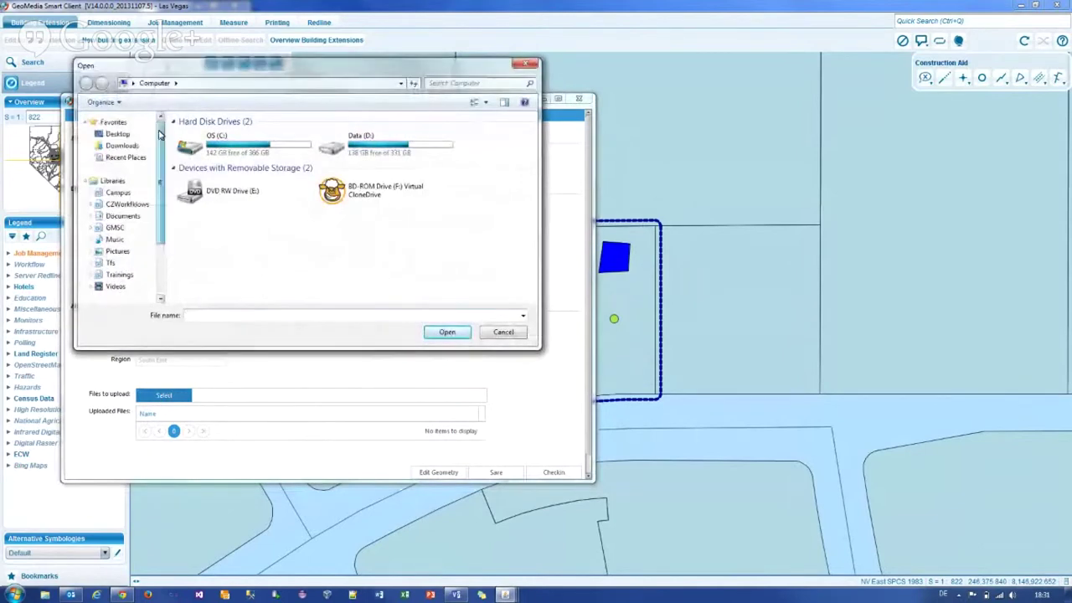
left_click(119, 134)
scroll(282, 243, "down", 2)
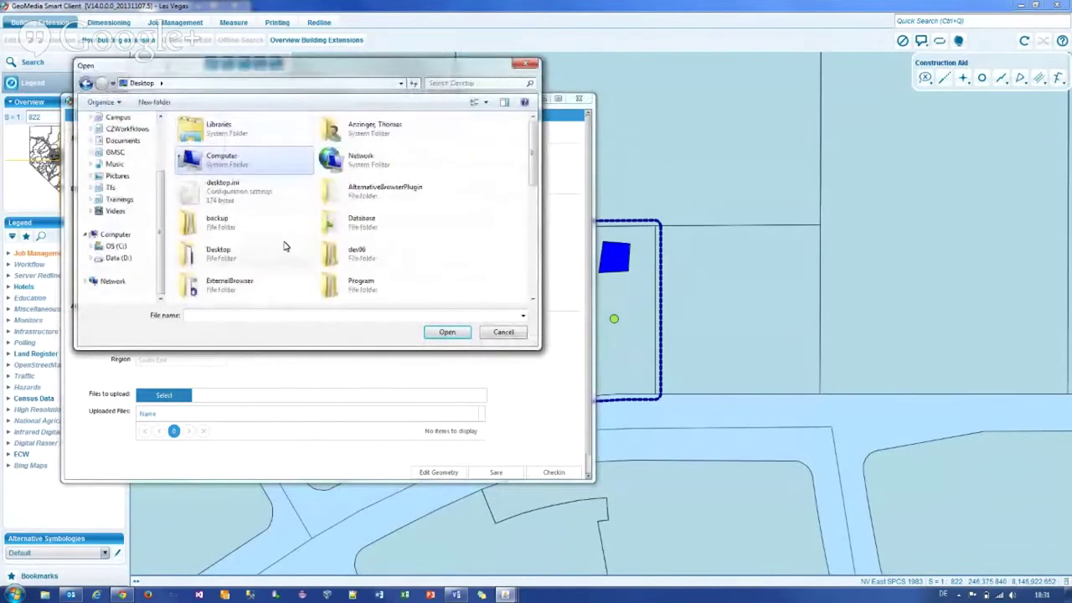
scroll(283, 246, "down", 10)
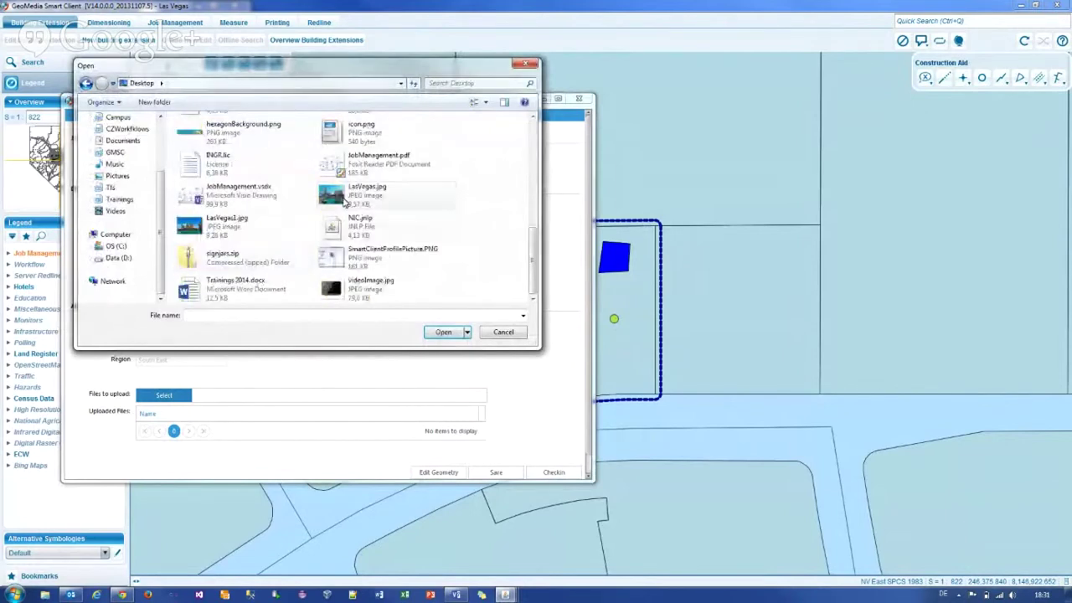
double_click(343, 196)
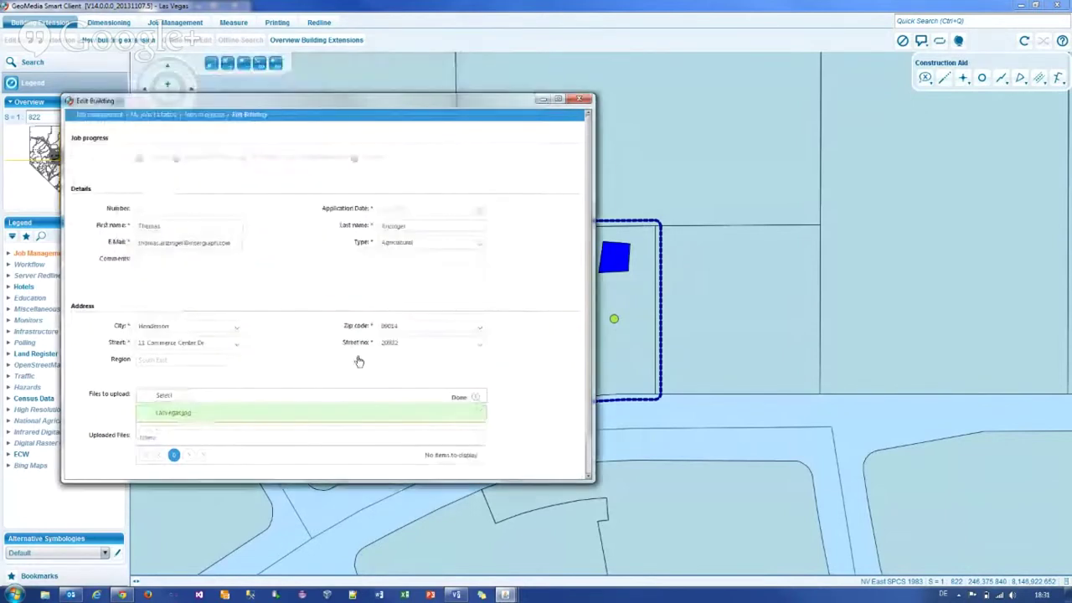
scroll(434, 442, "down", 1)
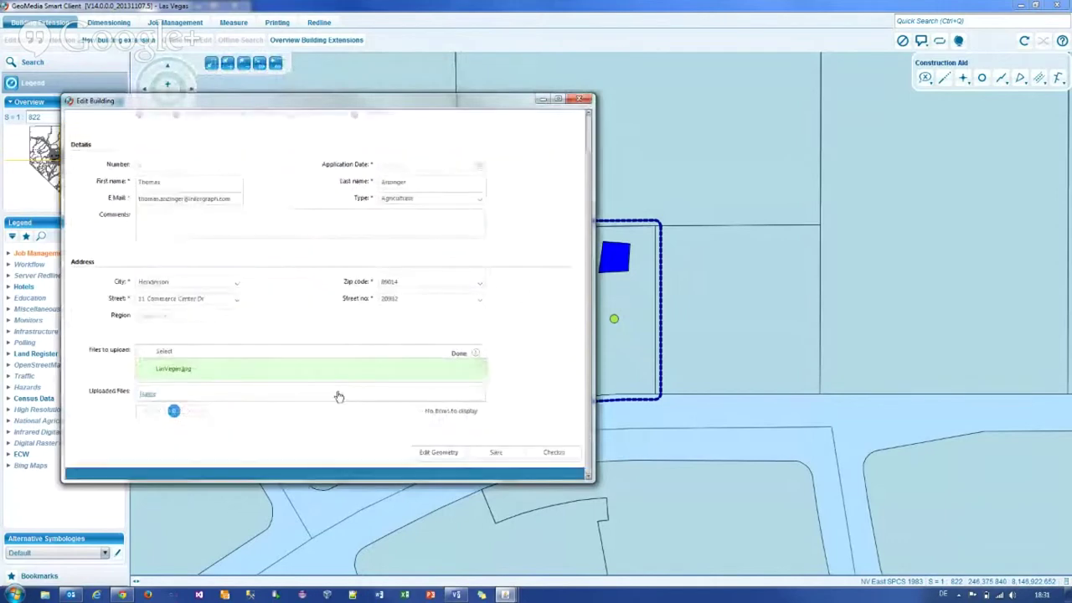
Step: Attach LasVegas1.jpg from the Desktop as a second image
left_click(175, 353)
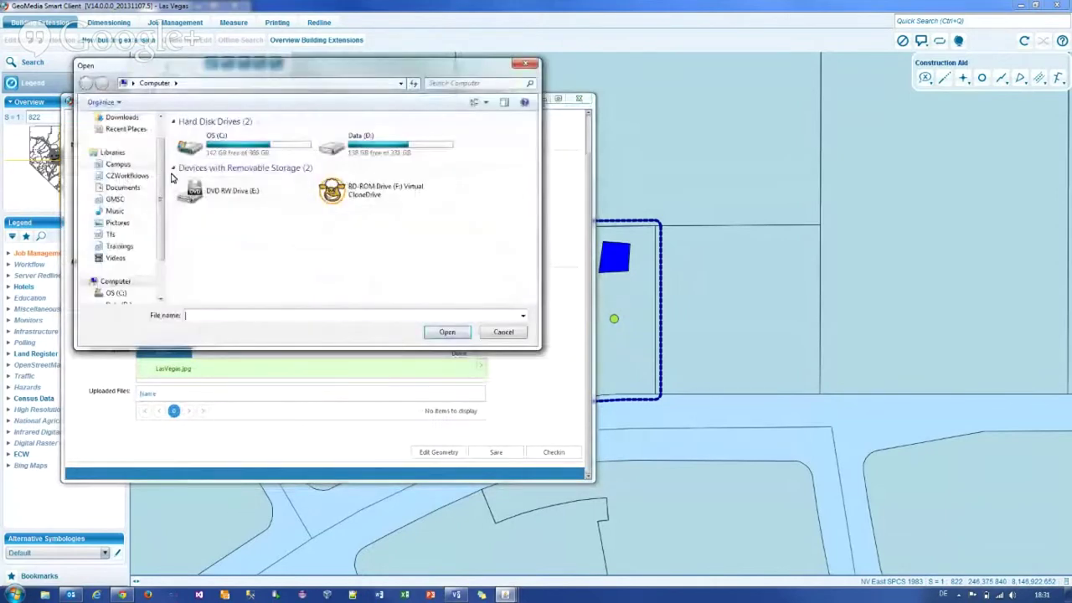
scroll(124, 138, "up", 1)
left_click(118, 134)
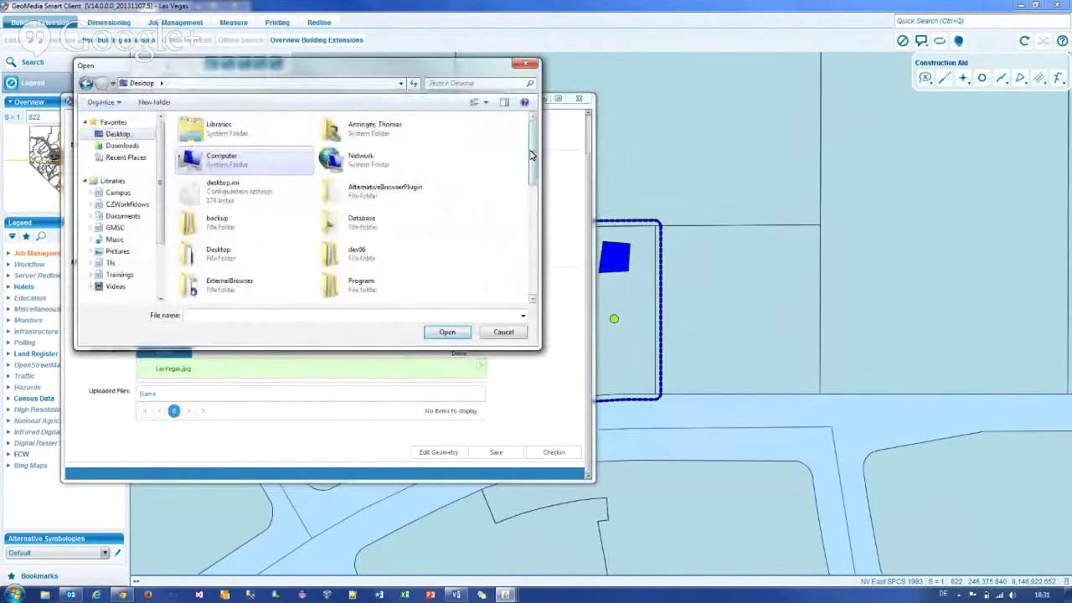
left_click_drag(531, 155, 531, 238)
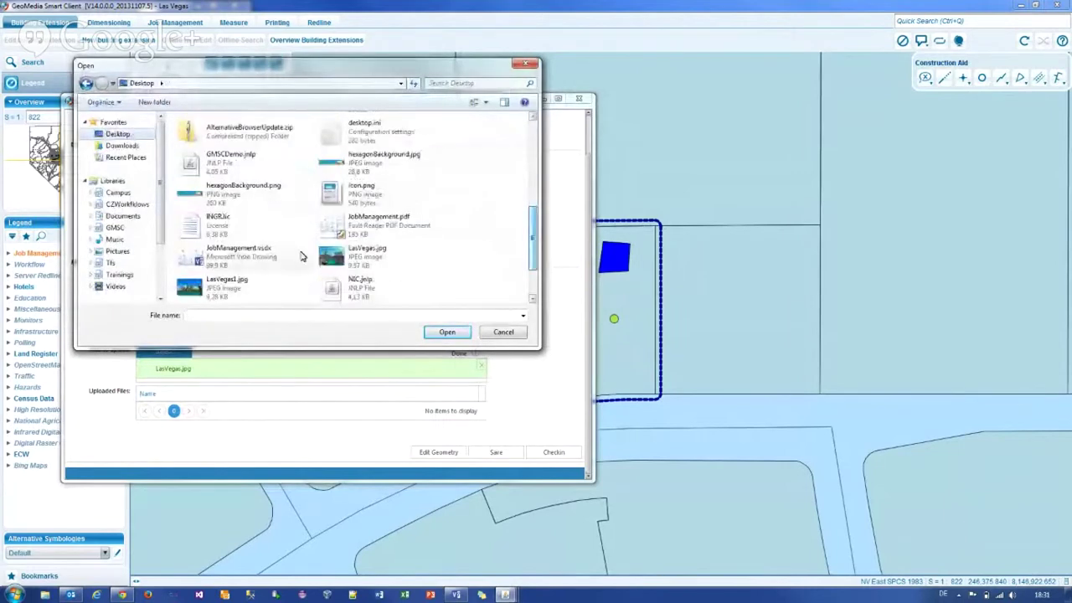
left_click(234, 289)
double_click(235, 290)
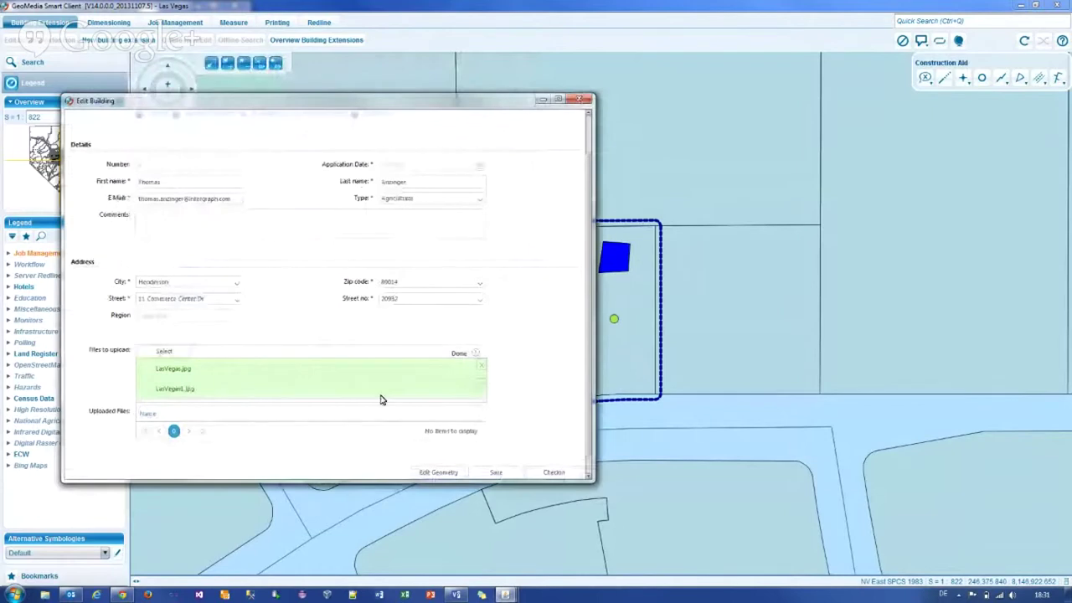
Step: Save the Edit Building form to upload both images, then close it
left_click(495, 473)
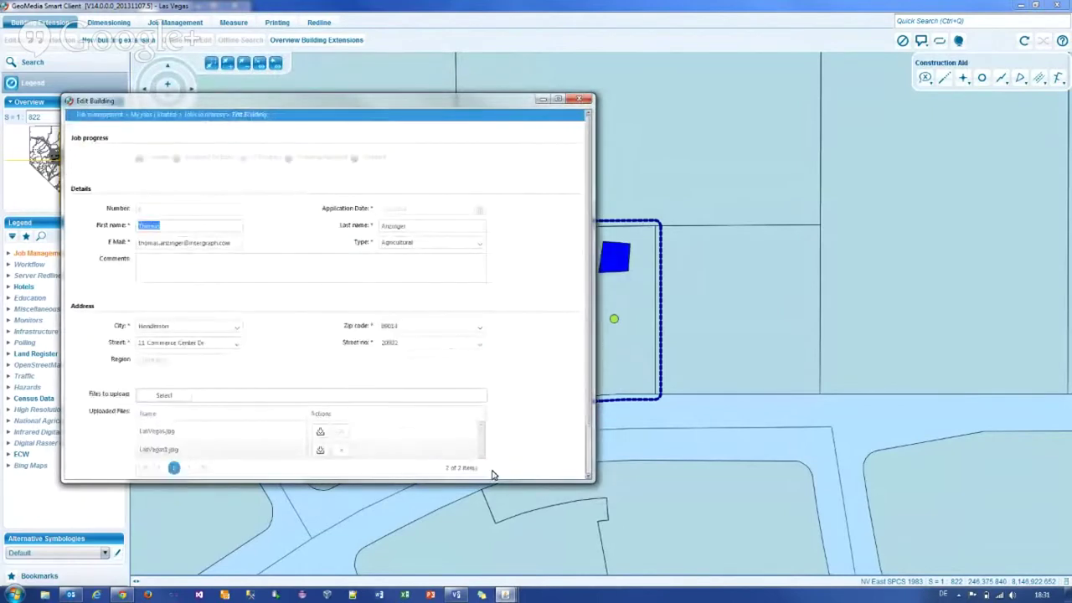
scroll(352, 373, "down", 1)
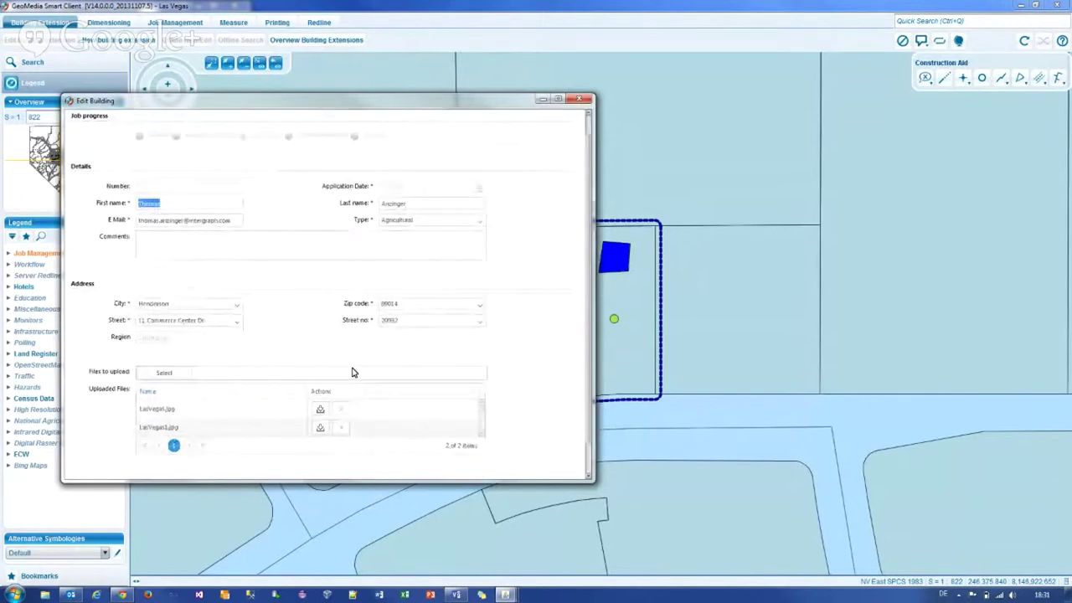
left_click_drag(262, 107, 267, 105)
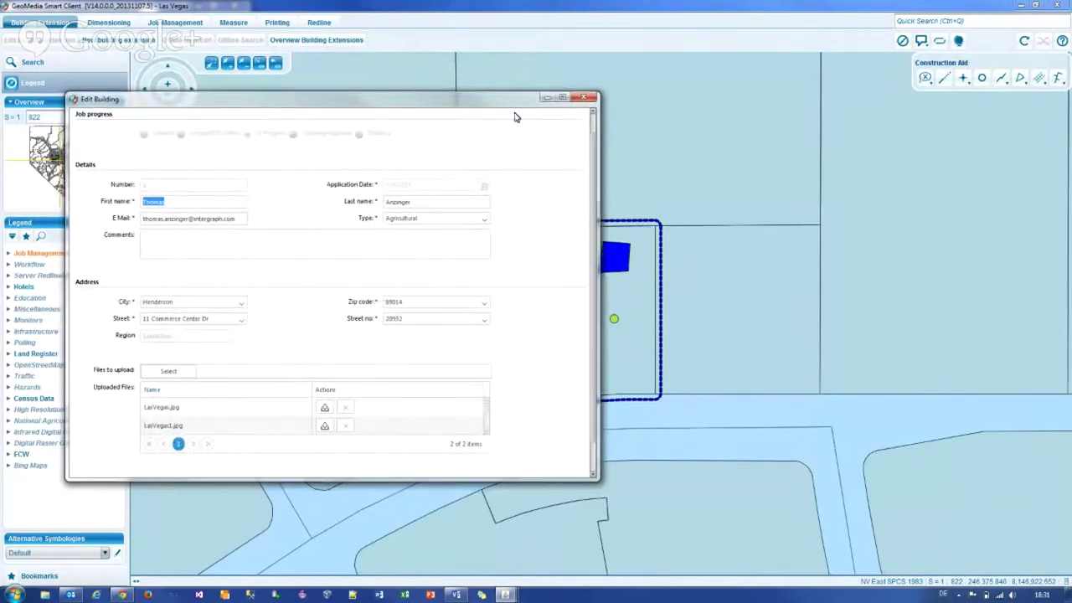
left_click(581, 100)
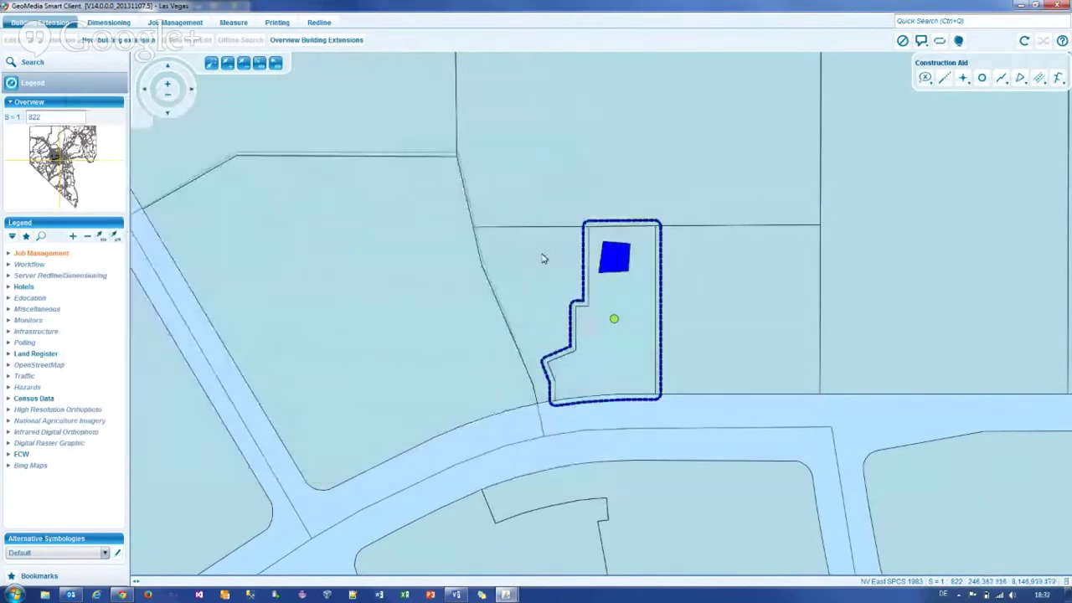
Step: Expand Job Management and its Buildings and Jobs groups, then select the parcel on the map
left_click(8, 253)
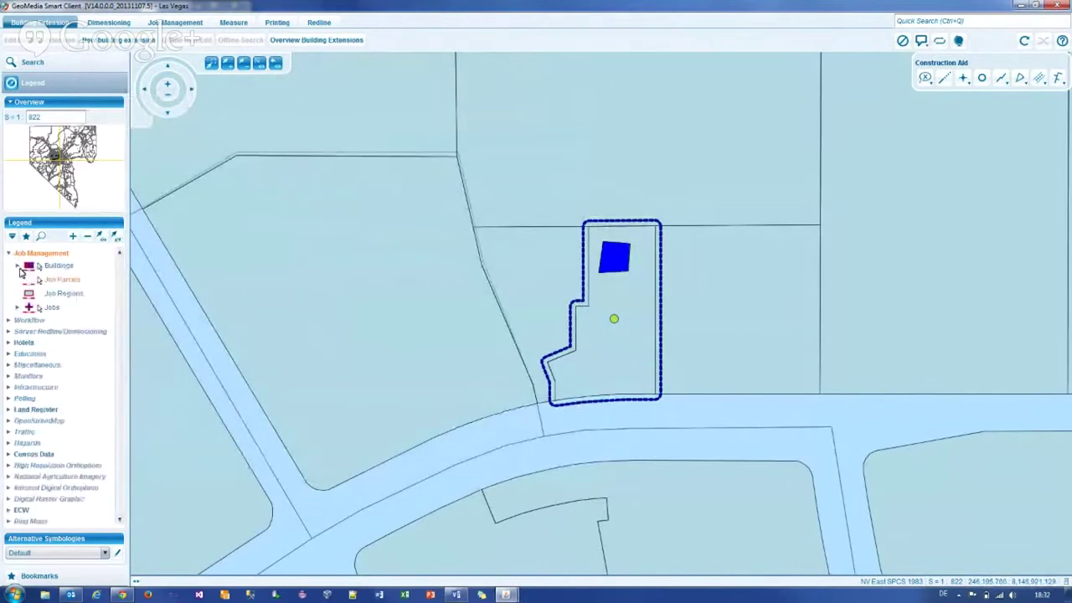
left_click(18, 266)
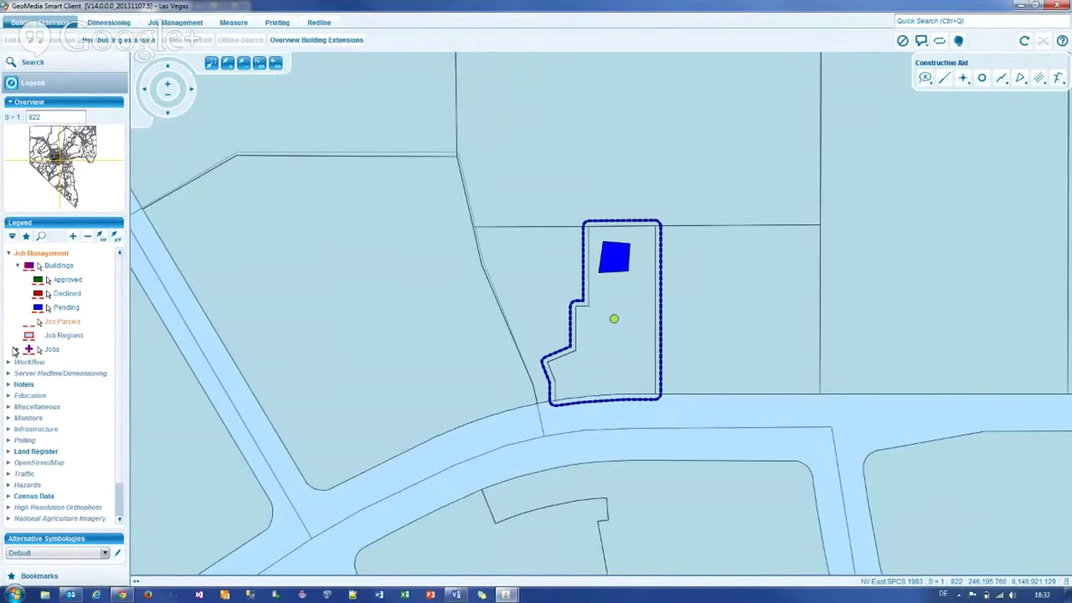
left_click(17, 350)
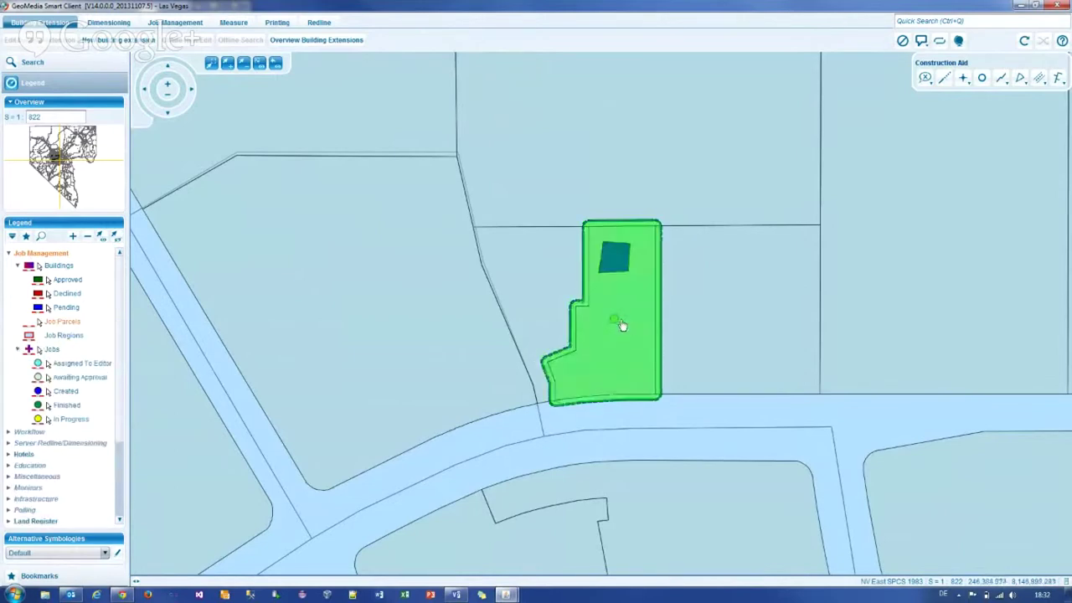
left_click(622, 326)
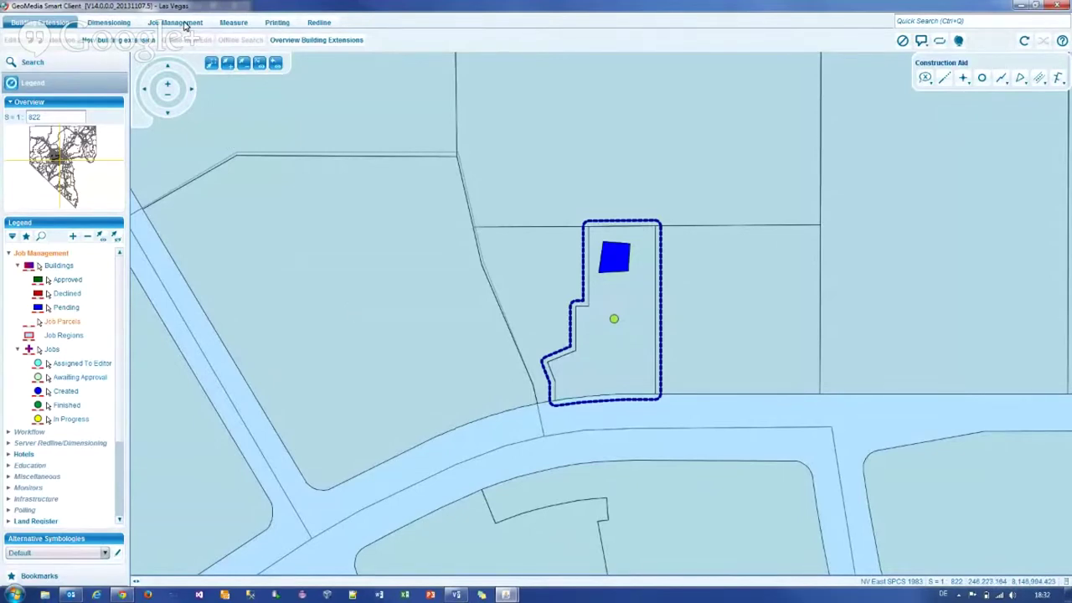
Step: Reopen the in-progress building job and drag its Edit Building form aside to show the parcel
left_click(185, 25)
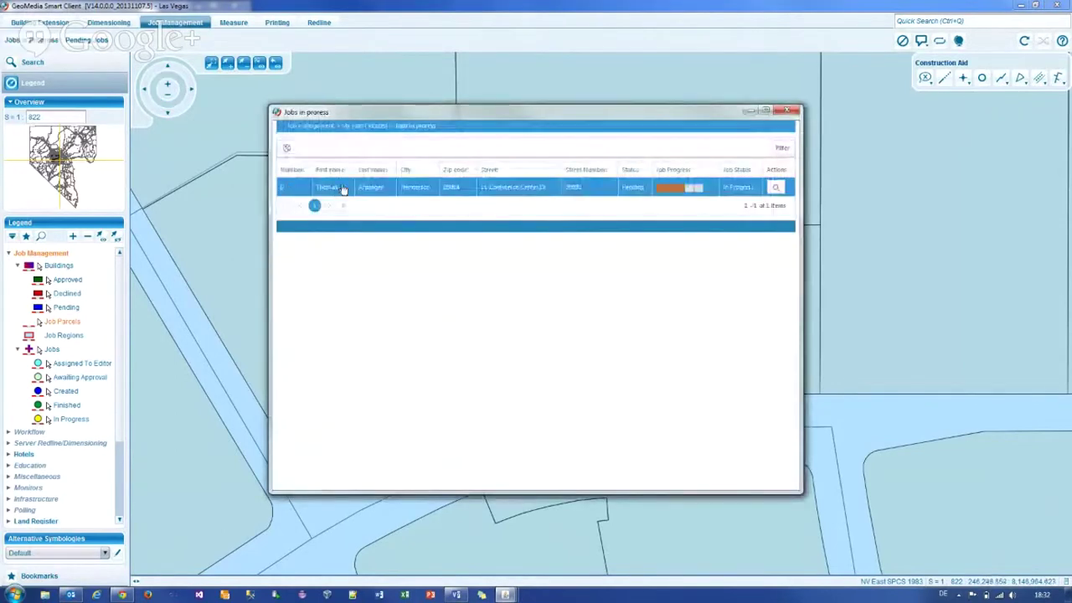
left_click(378, 188)
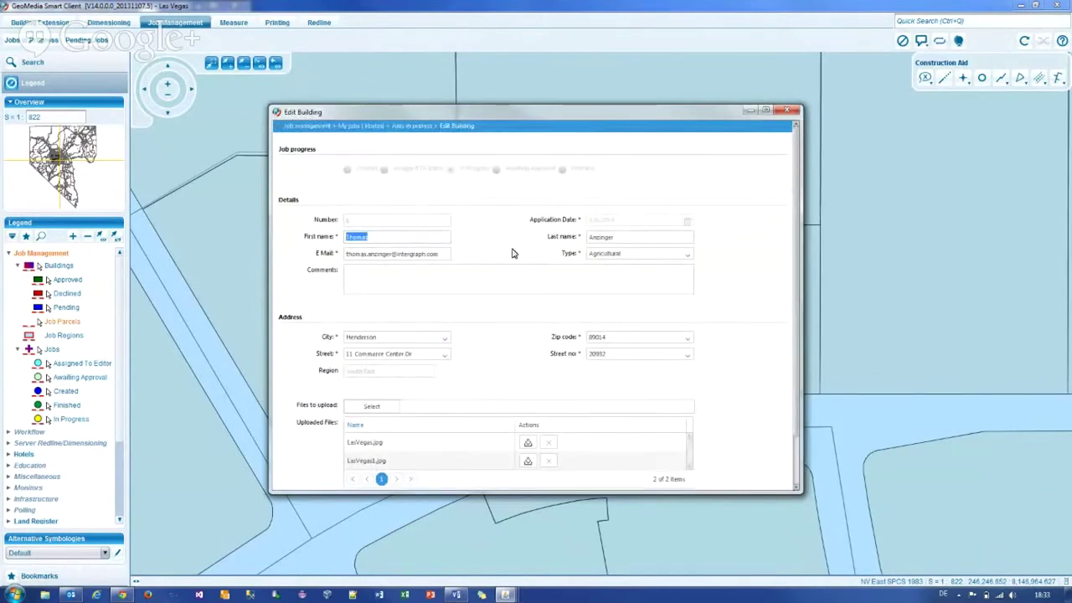
scroll(489, 264, "down", 1)
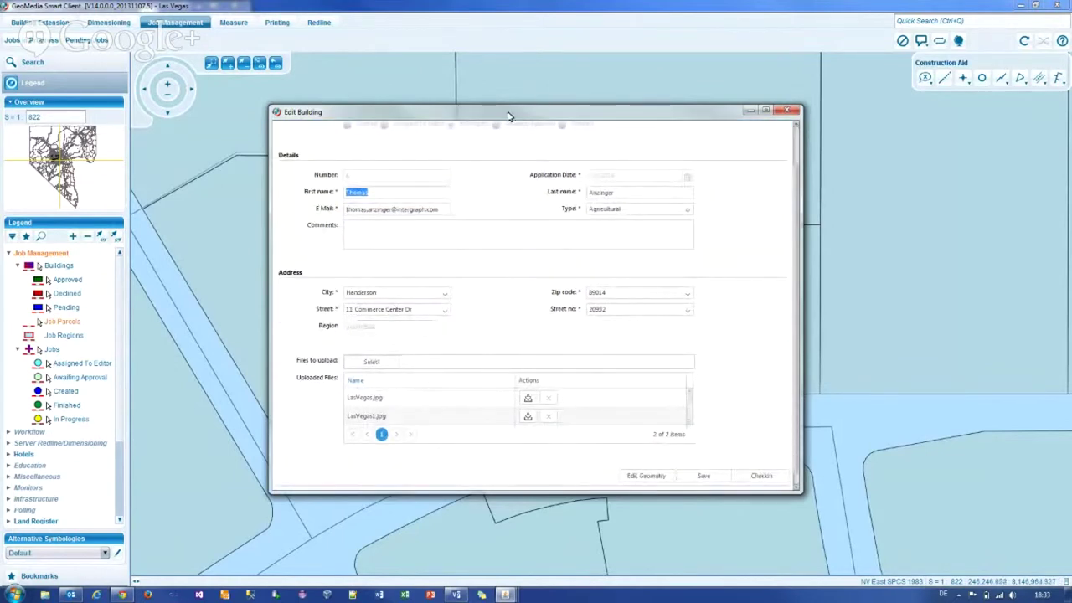
left_click_drag(508, 112, 279, 91)
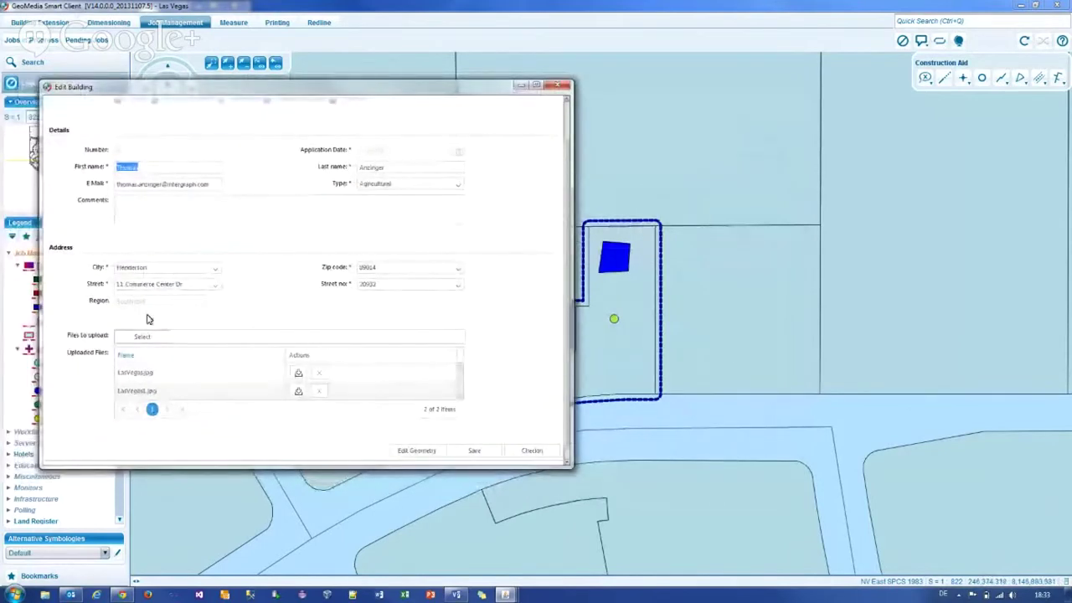
Step: Check in job 6 as Awaiting Approval, close the Finished Jobs list, and exit Smart Client
left_click(536, 452)
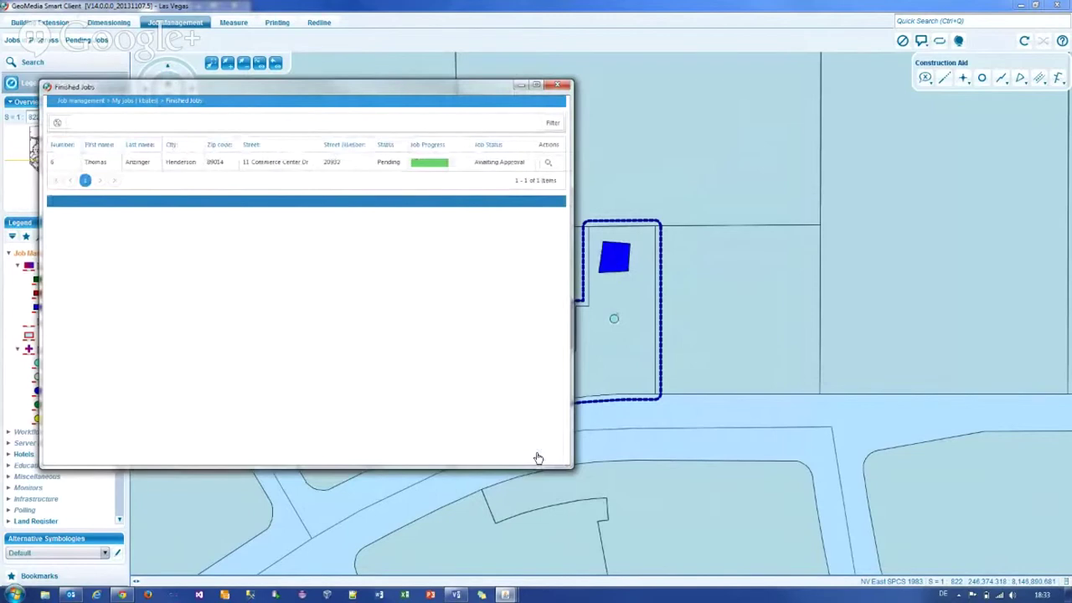
left_click(614, 325)
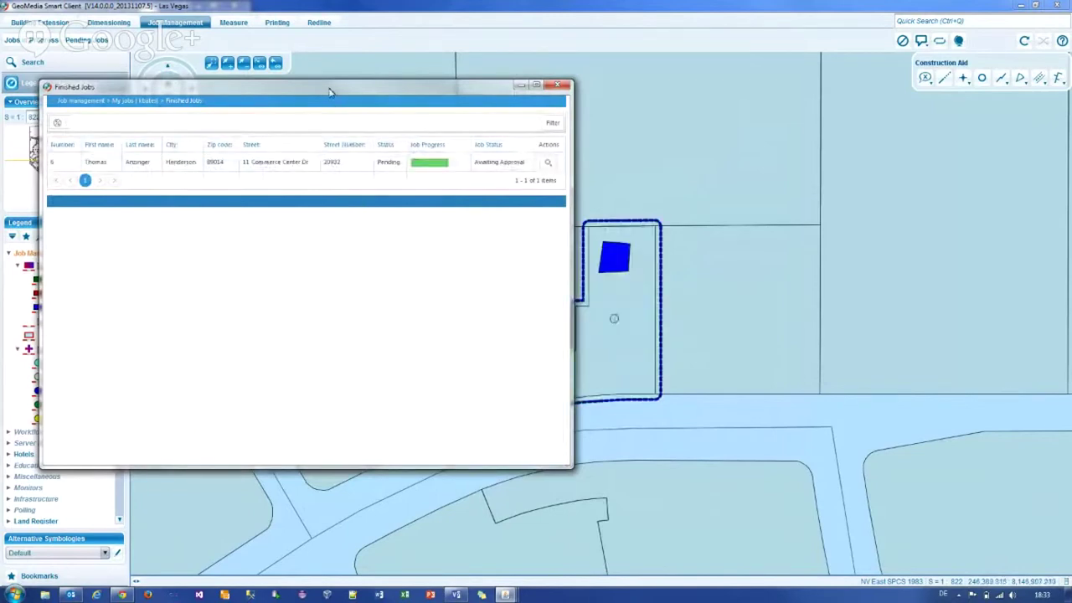
left_click_drag(329, 92, 421, 92)
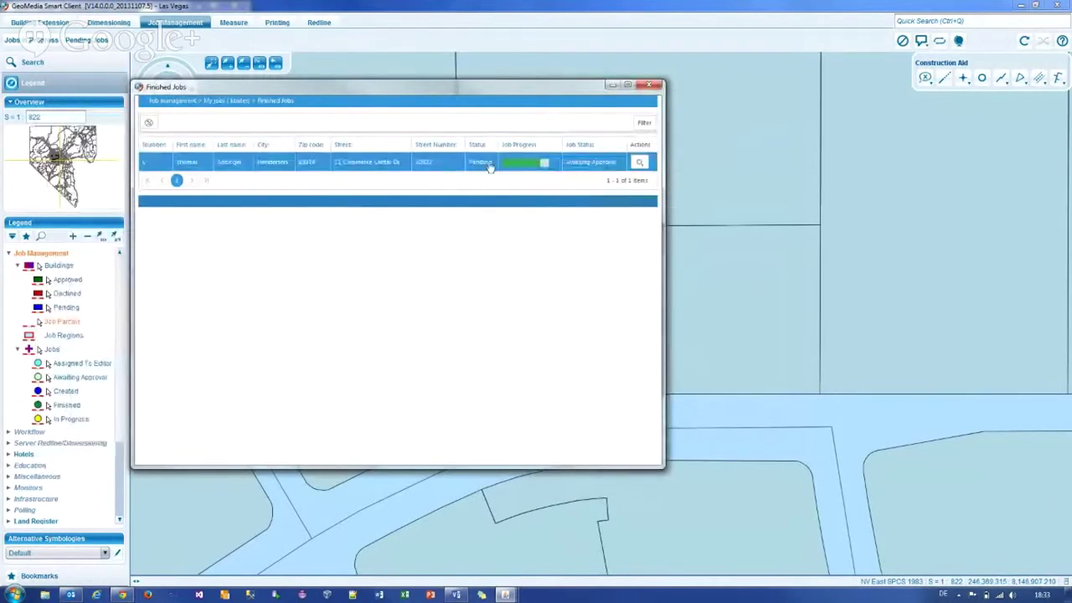
left_click(653, 88)
left_click(1056, 6)
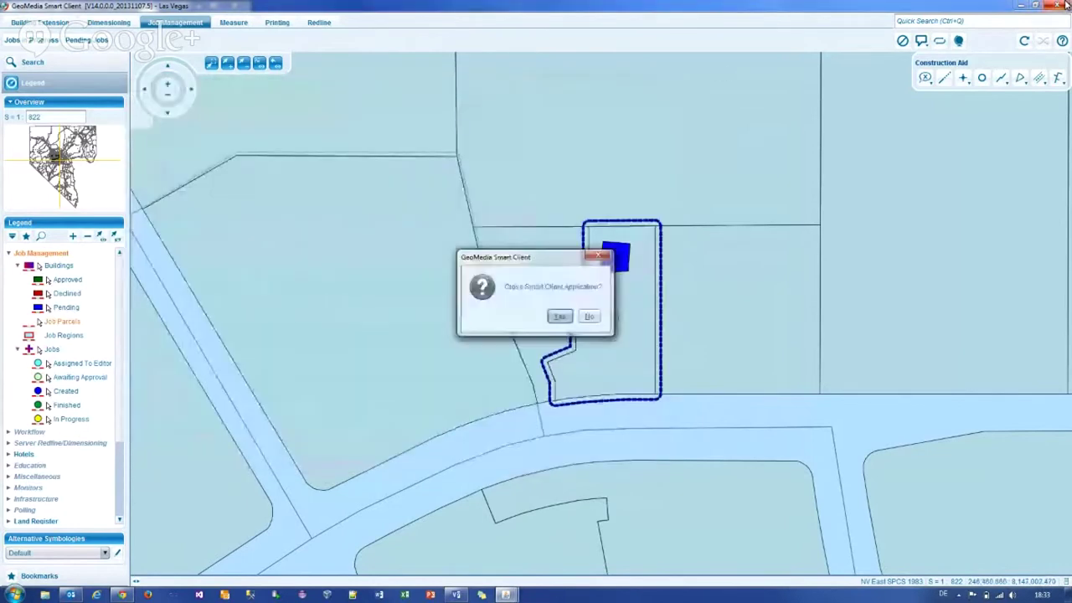
left_click(565, 318)
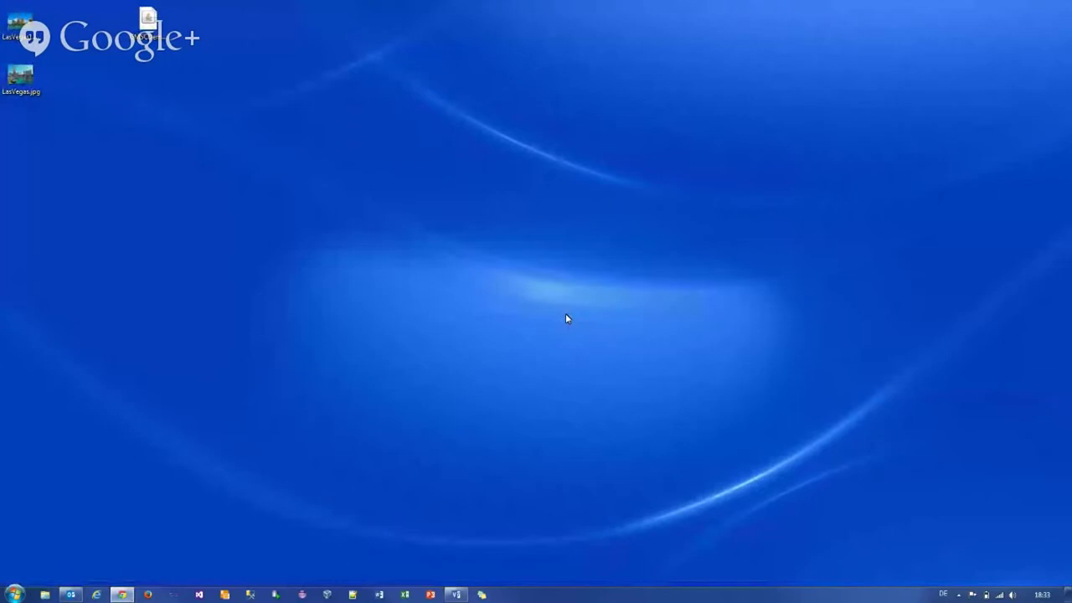
Step: Read the Job 6 finished notice in Outlook, then relaunch Smart Client from the desktop shortcut
left_click(72, 595)
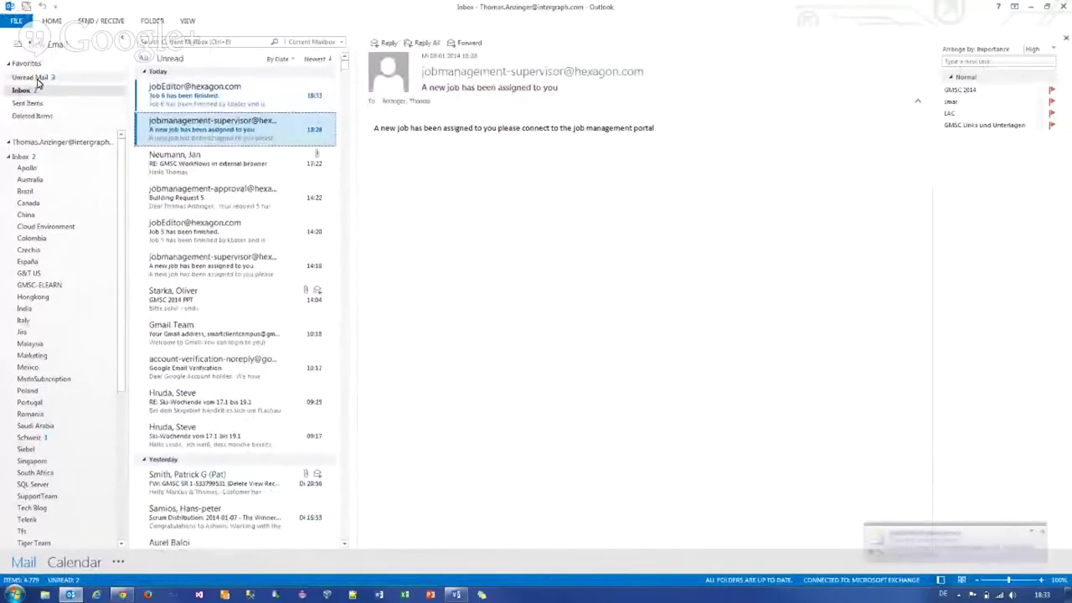
left_click(165, 96)
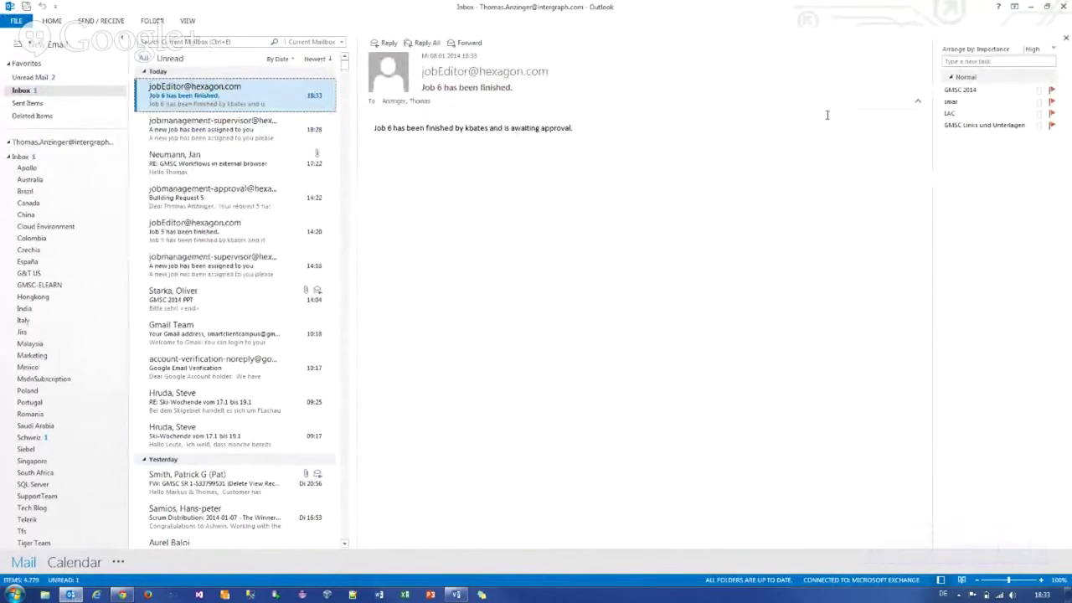
left_click(1031, 7)
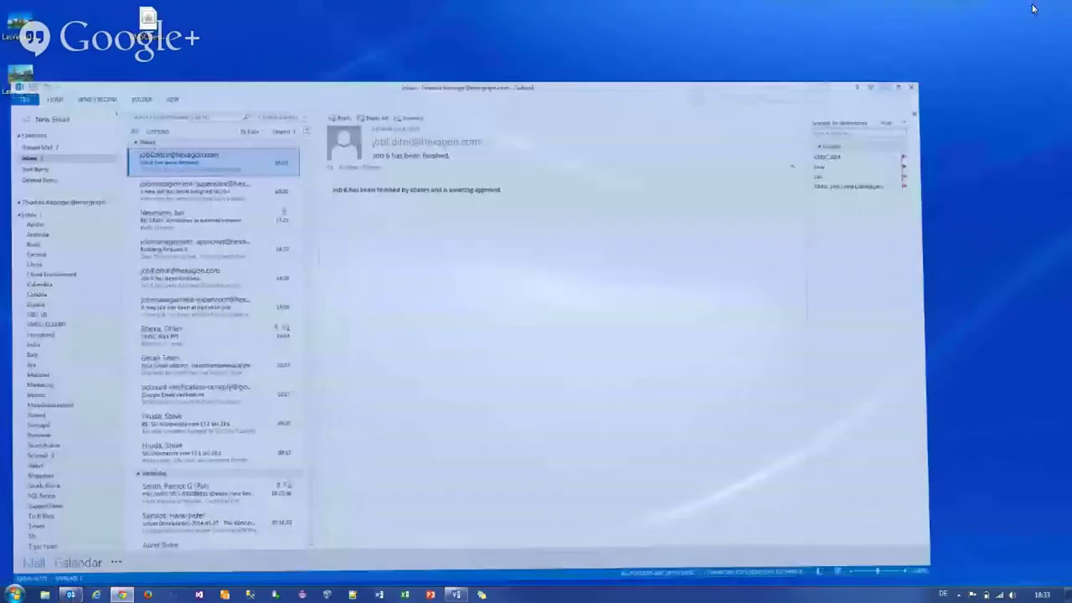
double_click(147, 21)
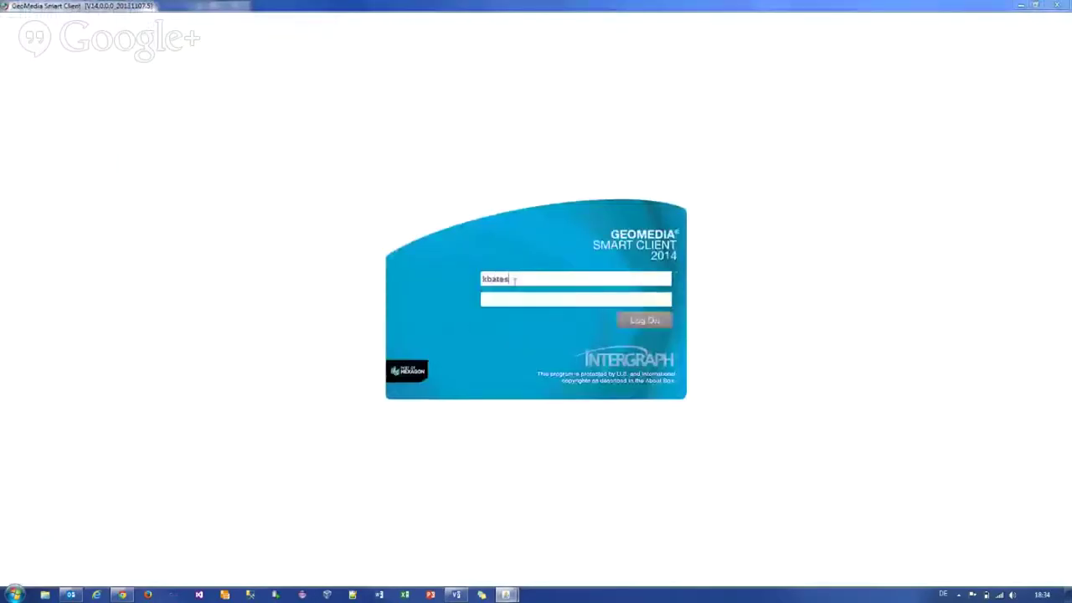
Step: Log on to Smart Client with the job supervisor user name and account password
double_click(514, 281)
type("Jpb")
key("BackSpace")
key("BackSpace")
type("obSupervisor*")
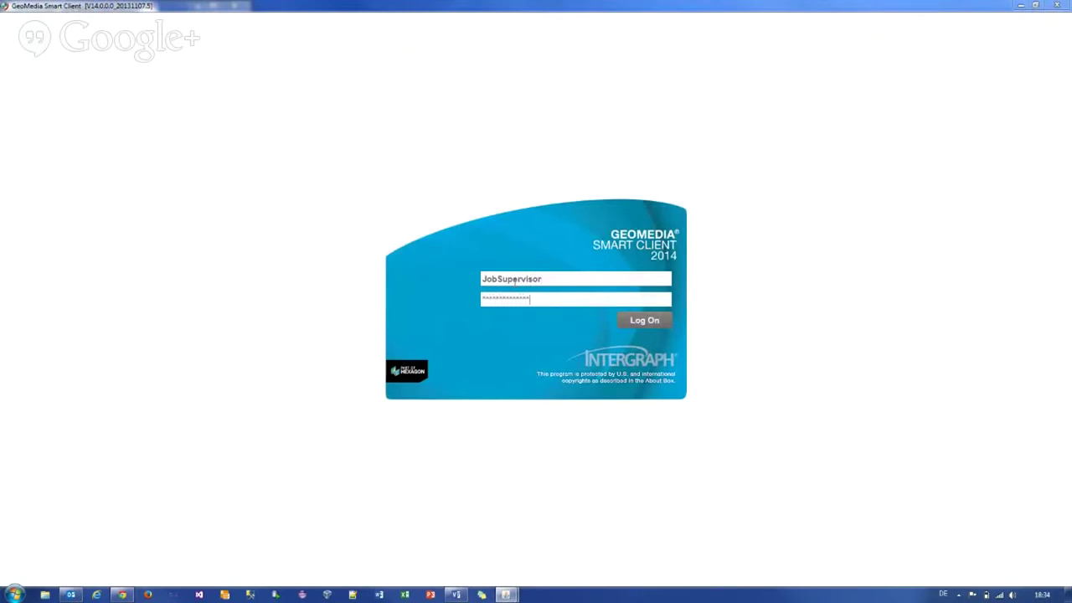
key("Return")
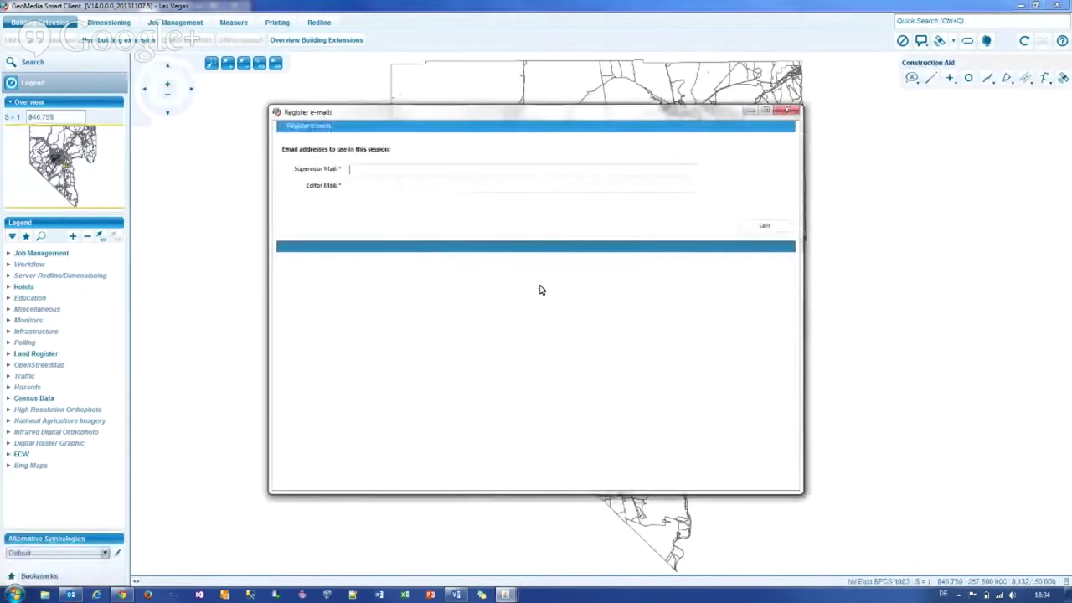
Step: Enter the supervisor's e-mail address in Supervisor Mail and save the session e-mails
left_click(457, 173)
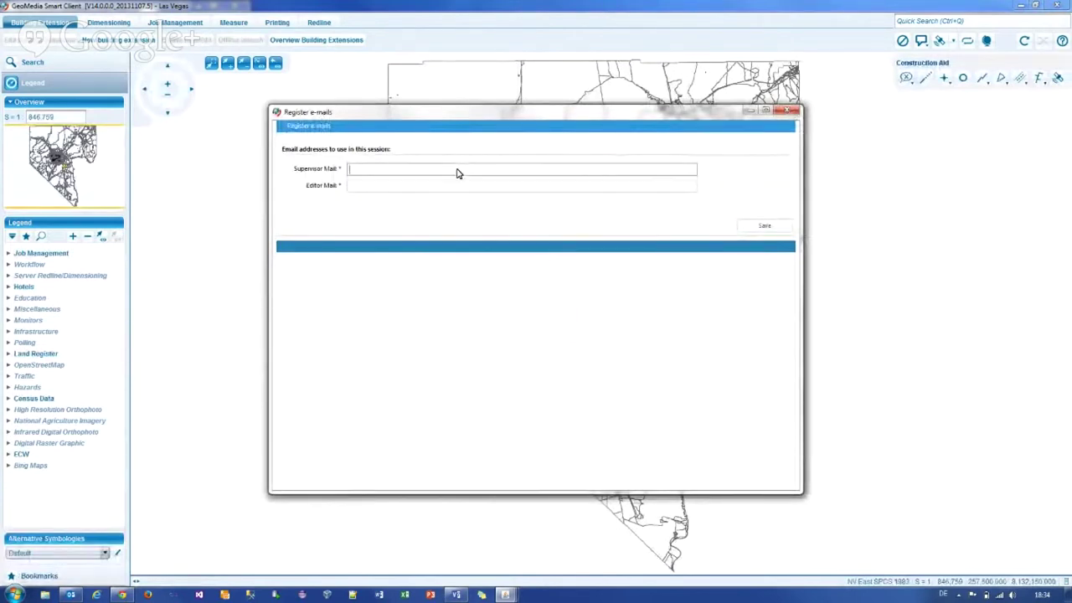
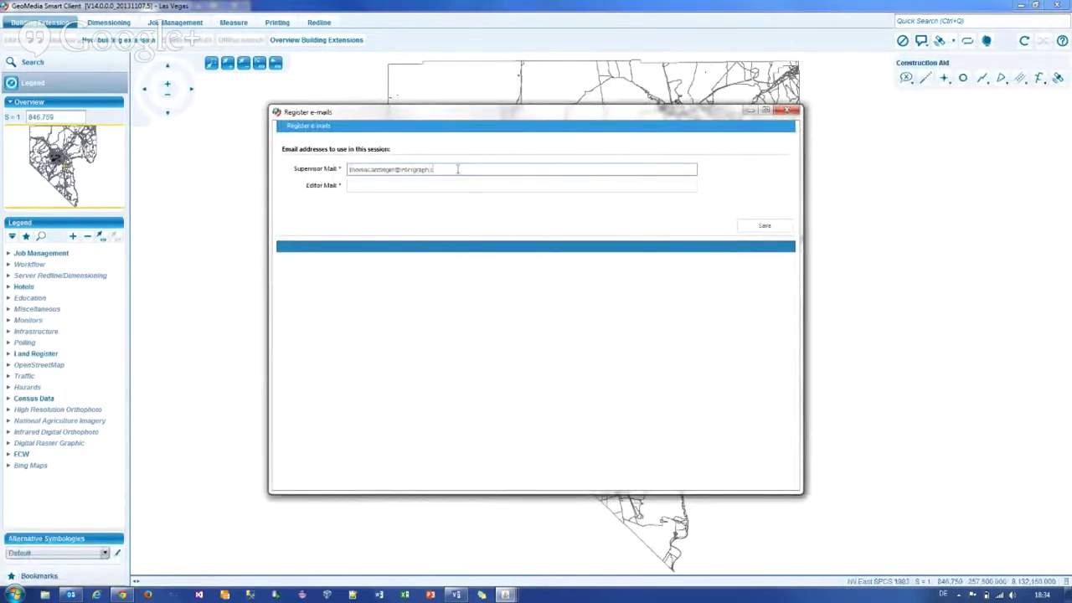
left_click(768, 231)
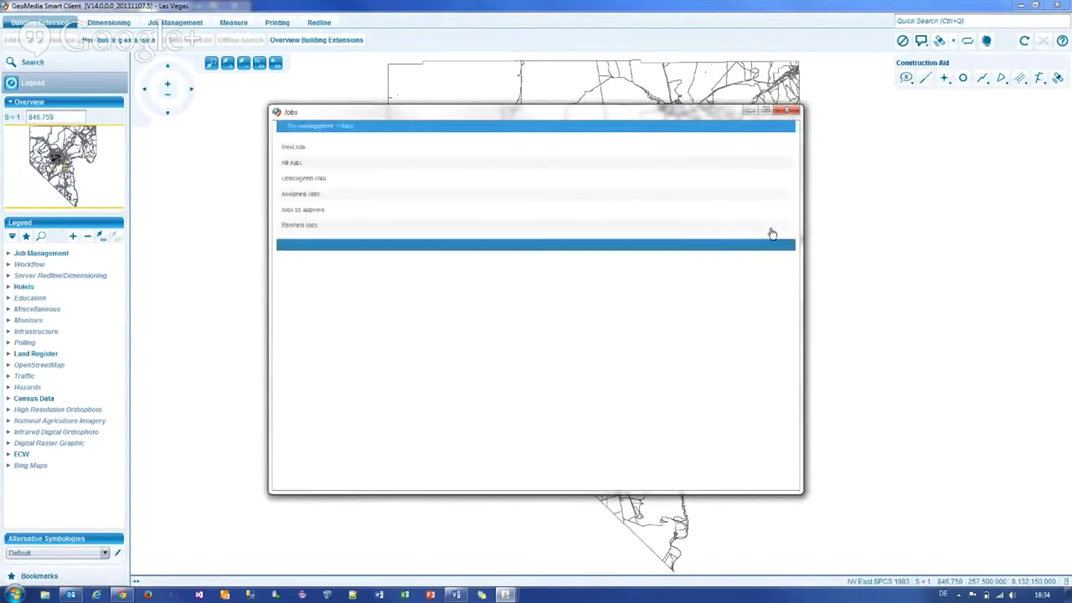
Step: Open job 6 from Jobs to approve and move the Job Approval form left to reveal the building
left_click(320, 209)
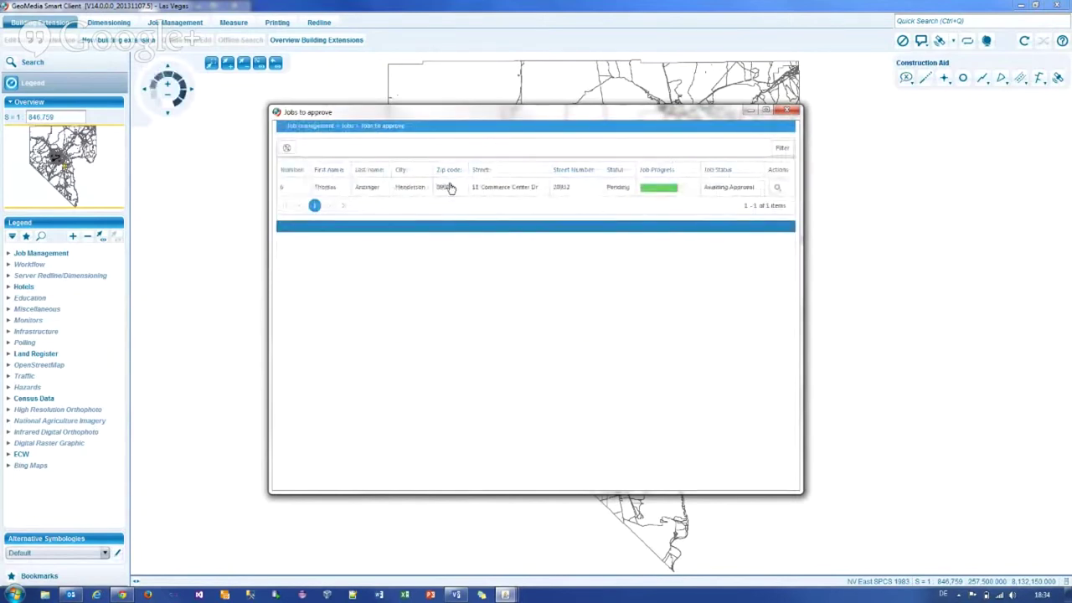
left_click(450, 191)
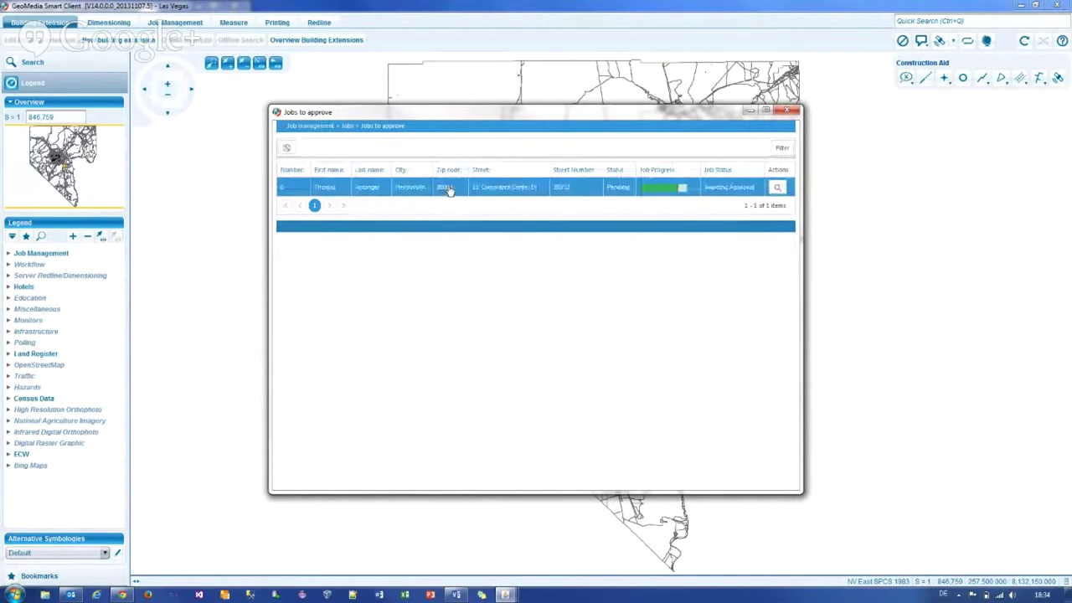
double_click(449, 191)
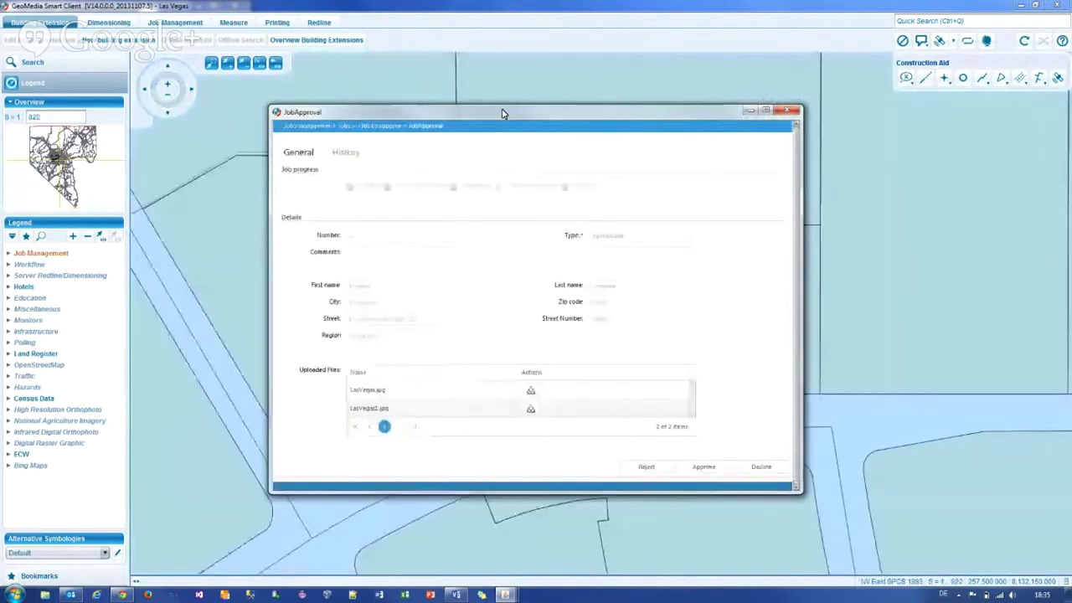
left_click_drag(500, 112, 418, 119)
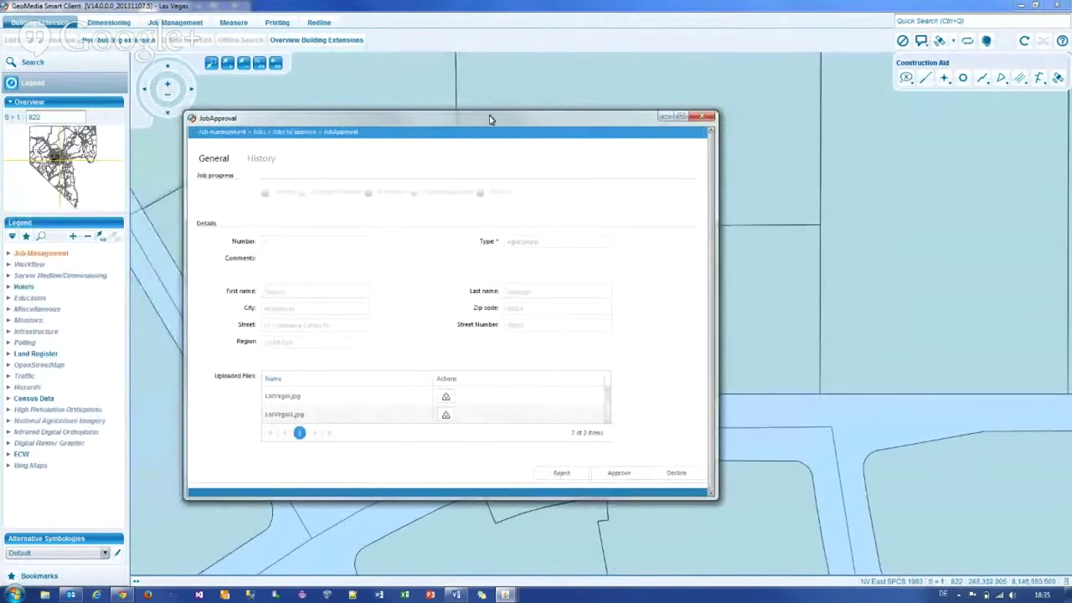
left_click_drag(489, 117, 310, 117)
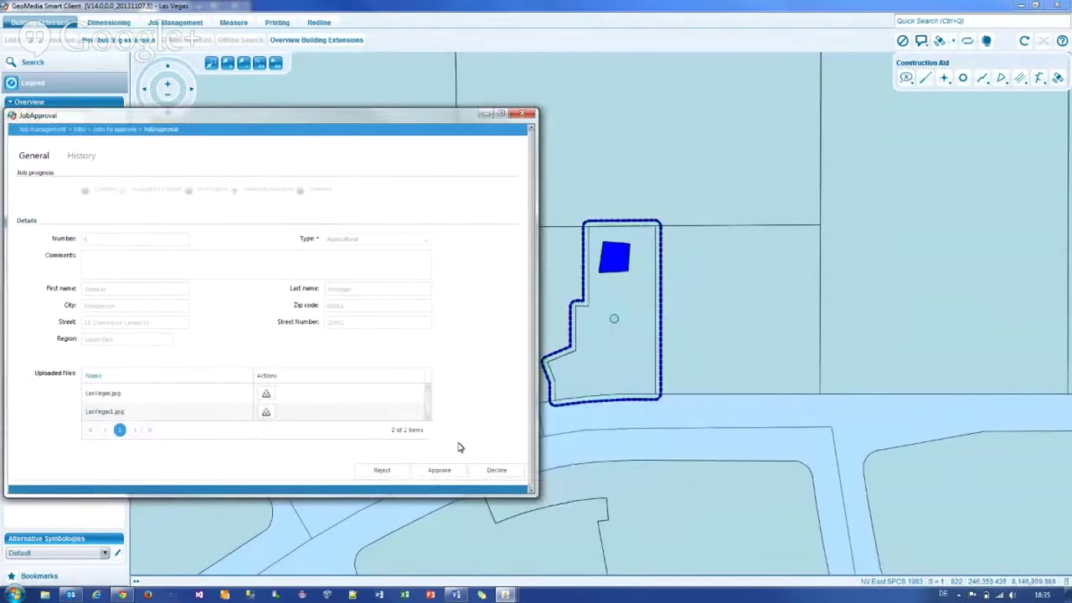
Step: Approve building job 6 in the JobApproval dialog so it turns green and shows Approved and Finished
left_click(435, 472)
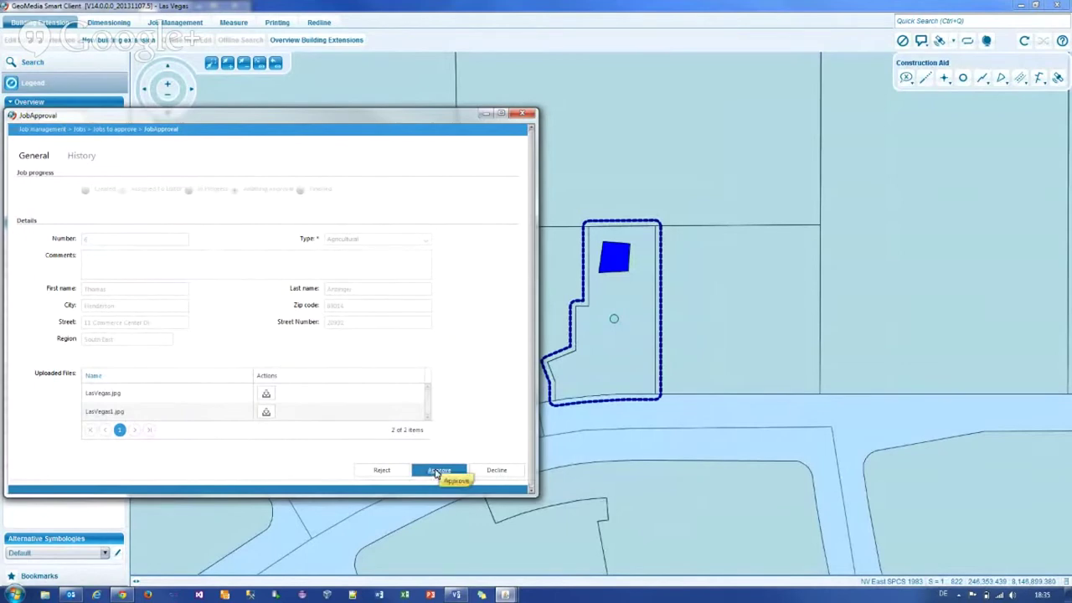
left_click(436, 473)
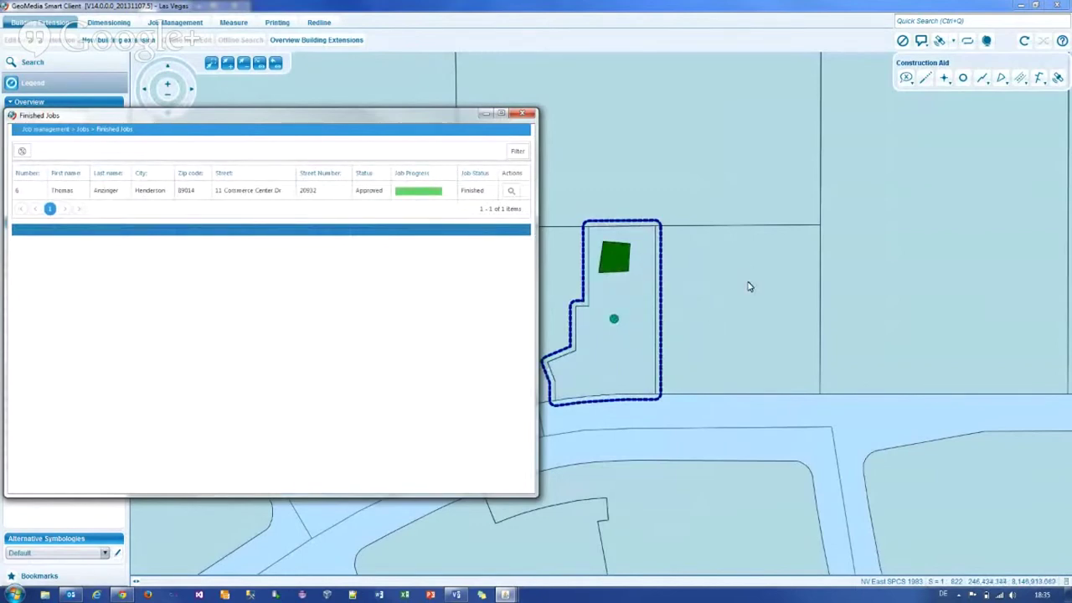
Step: Move the Finished Jobs list to the right and open the details of job 6
left_click_drag(116, 117, 288, 116)
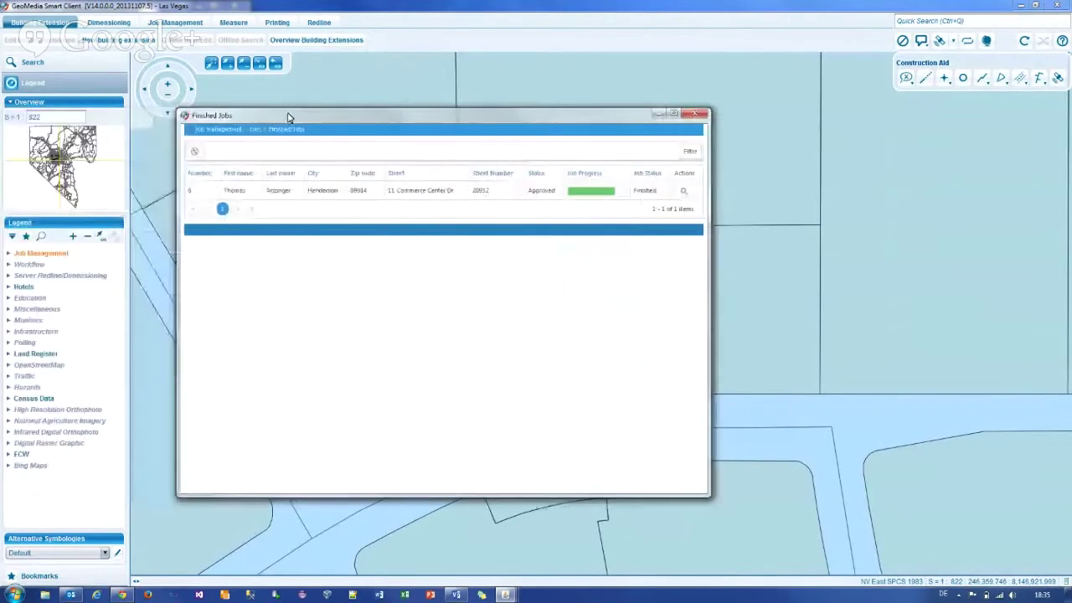
left_click(290, 191)
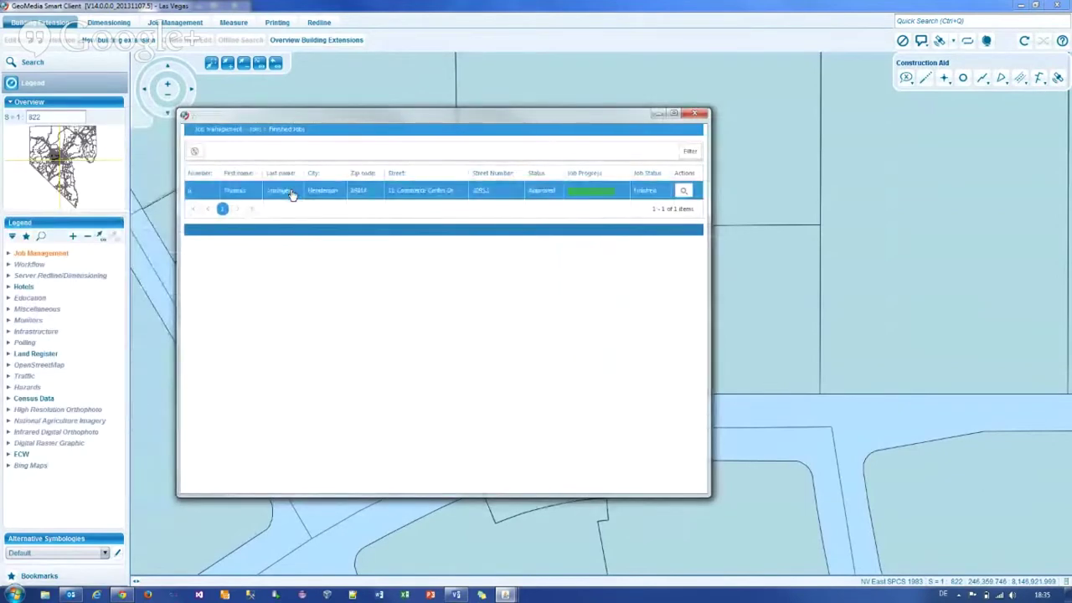
double_click(291, 195)
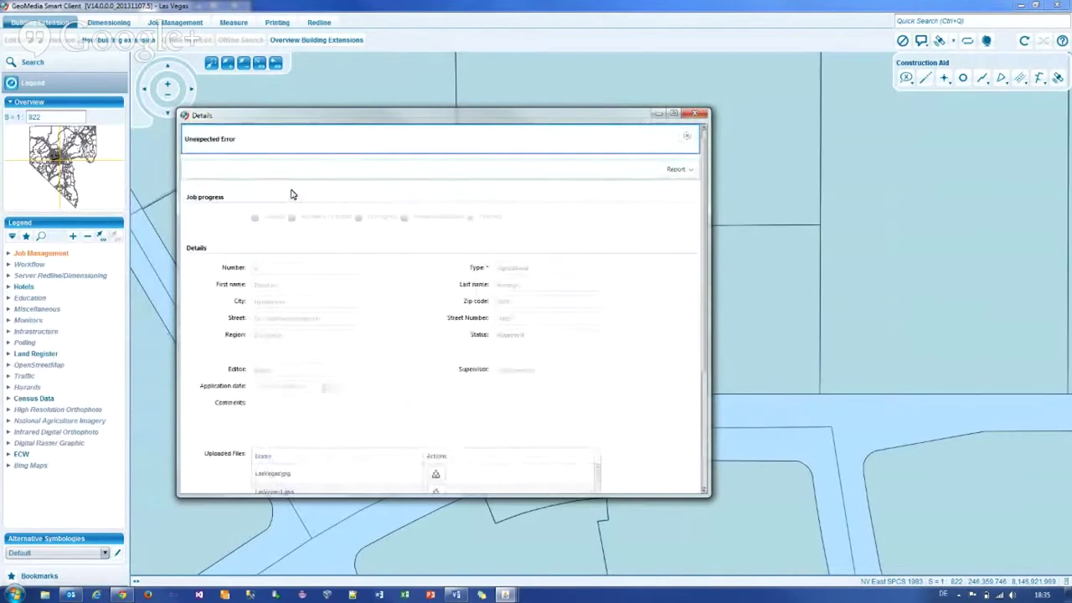
Step: Dismiss the Unexpected Error message and open the Building Request 6 approval e-mail
left_click(688, 136)
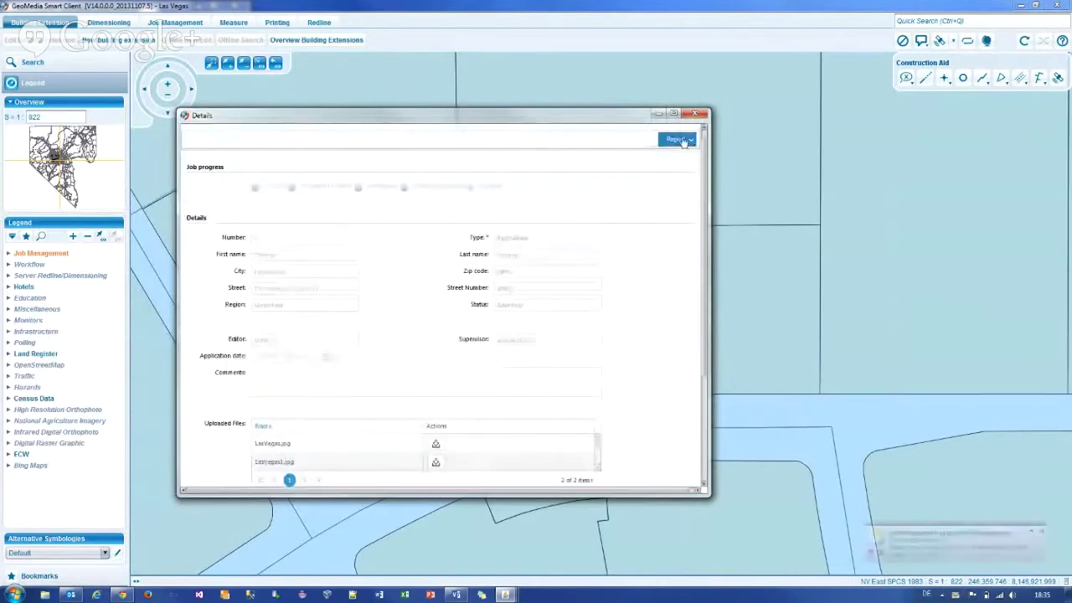
left_click(678, 139)
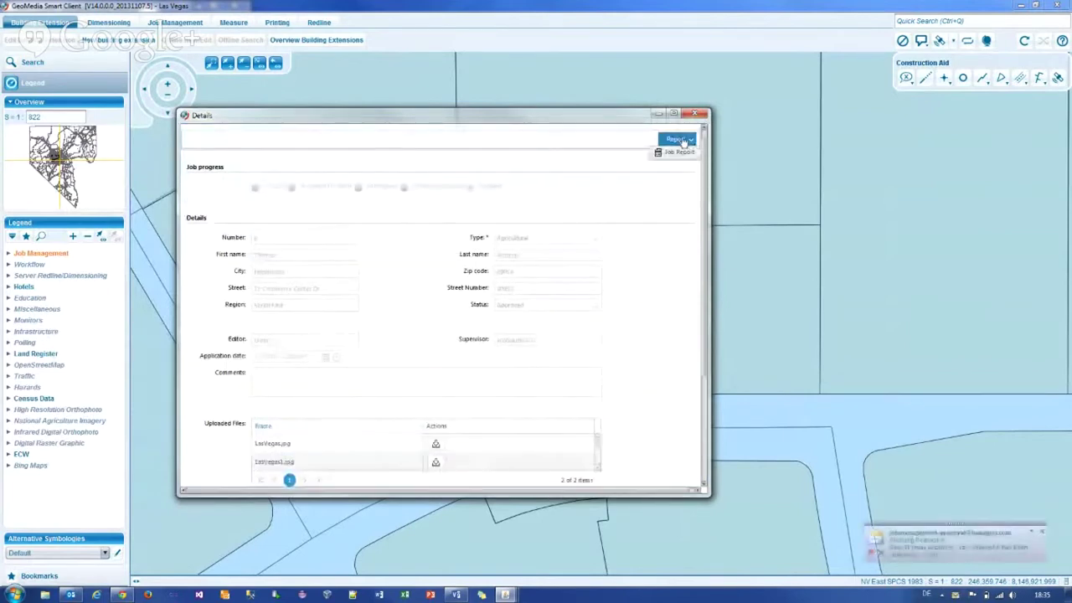
left_click(908, 548)
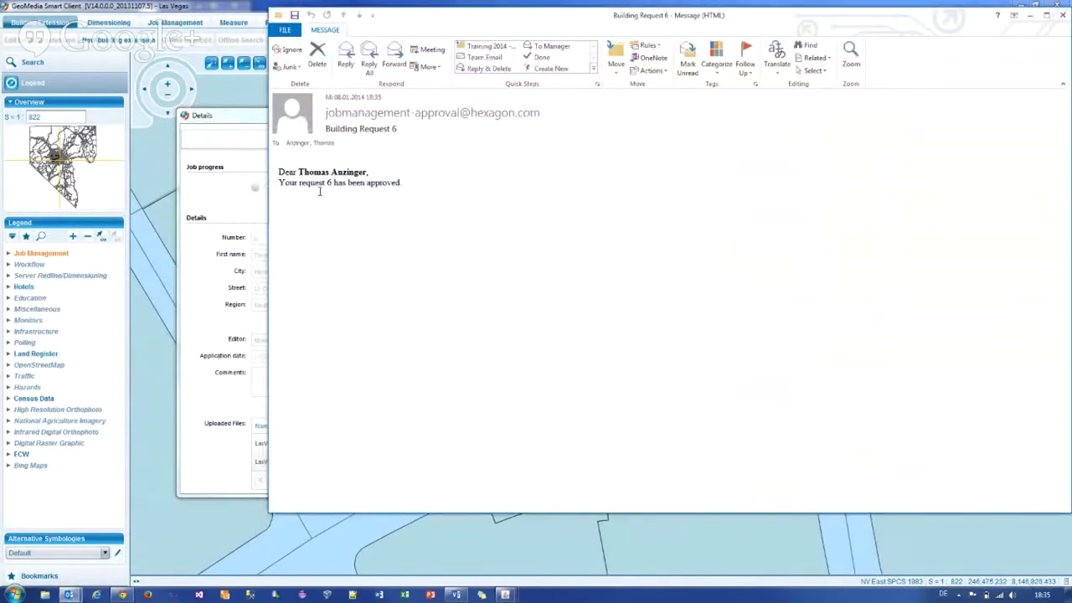
Step: Close the Building Request 6 e-mail and the job 6 Details dialog, then show the Job Management diagram
left_click(1063, 15)
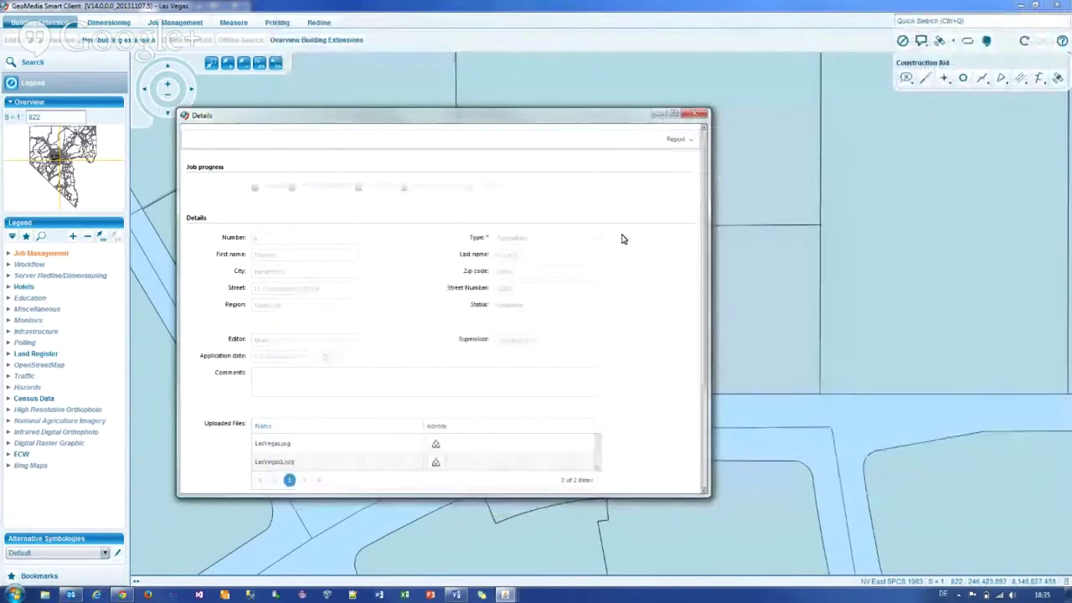
left_click(693, 117)
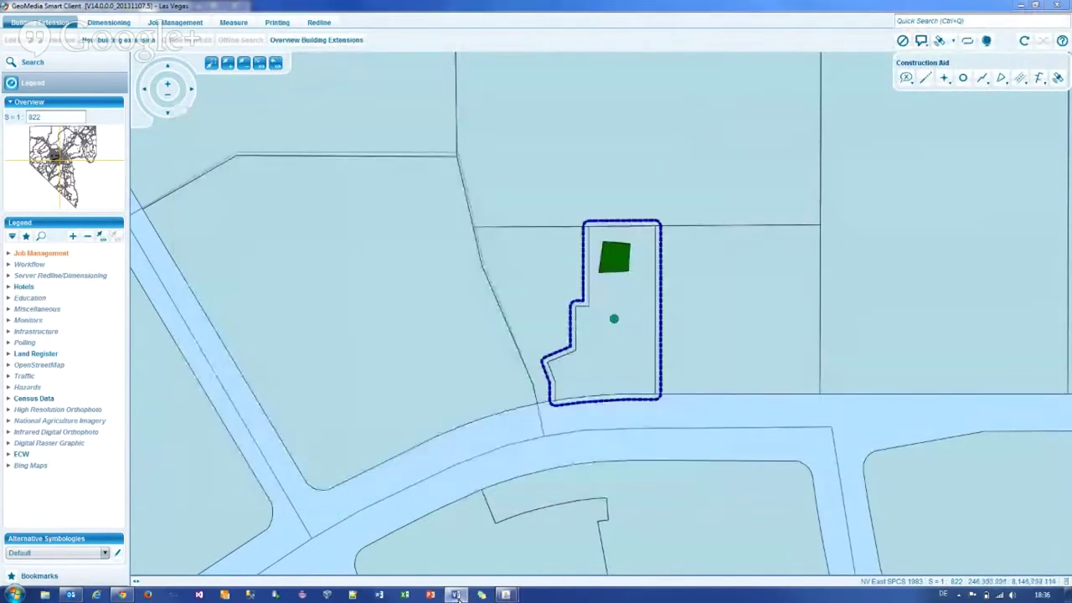
left_click(457, 595)
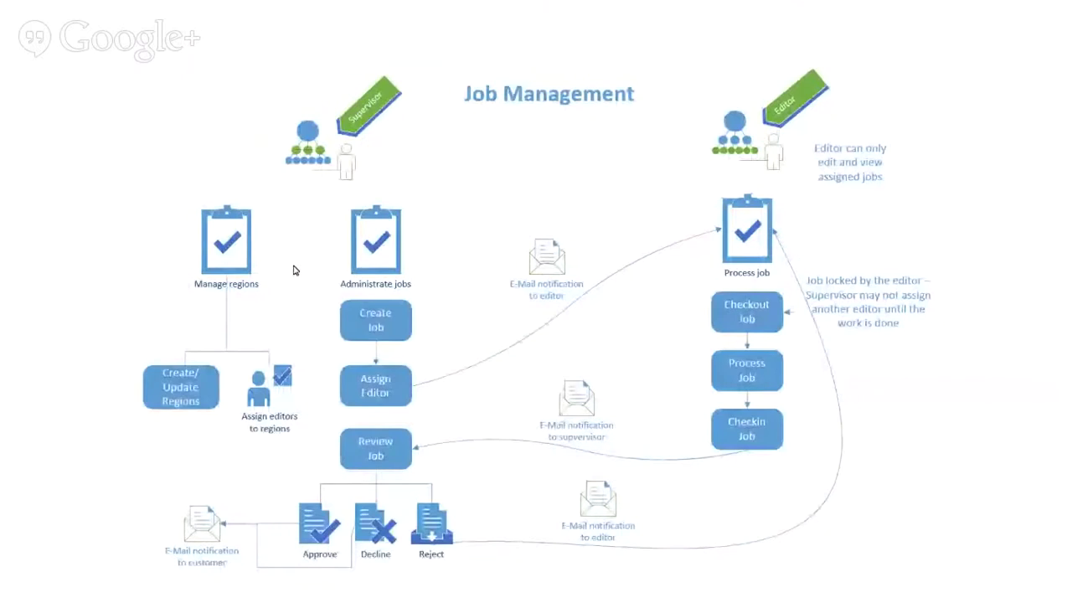